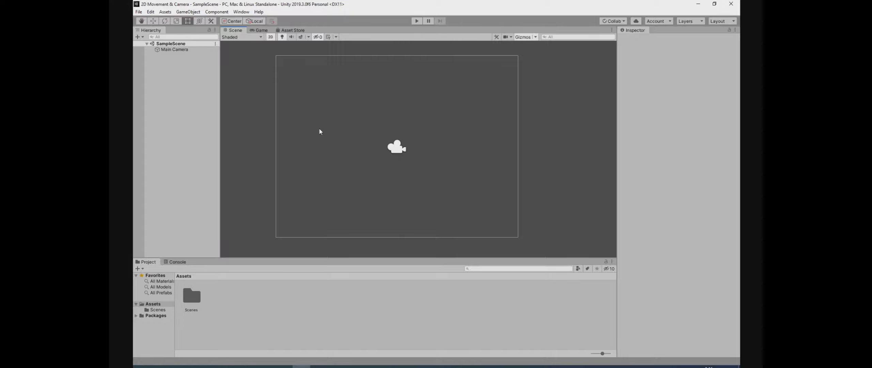
View the colour tile atlas in Photoshop and select the Atlas and Player images in File Explorer's sprites folder
click(319, 366)
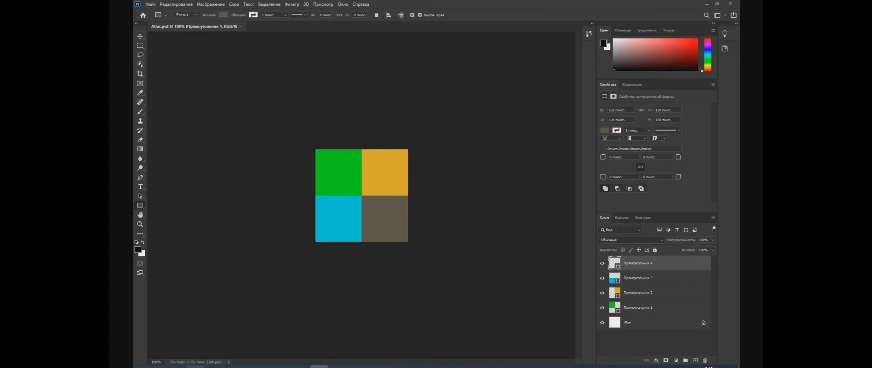
click(178, 367)
click(360, 107)
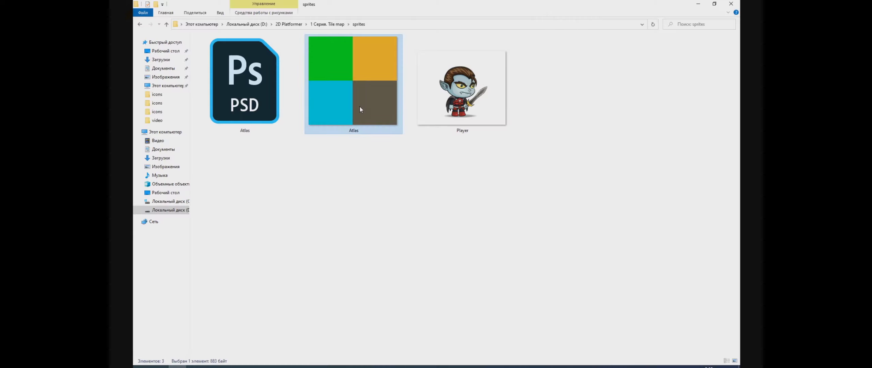
click(471, 99)
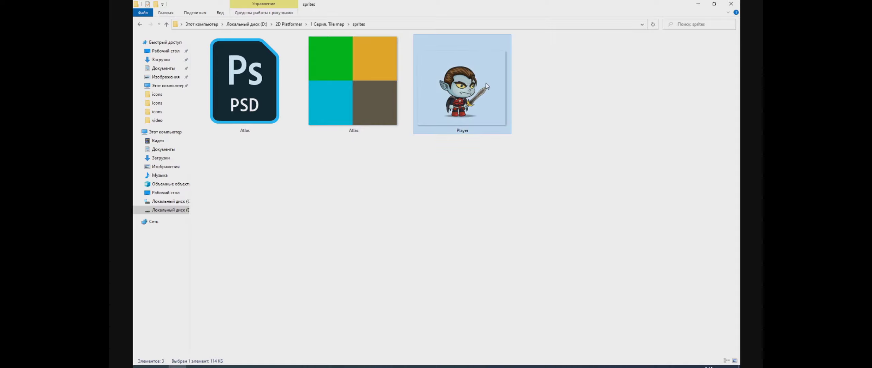
mouse_move(482, 110)
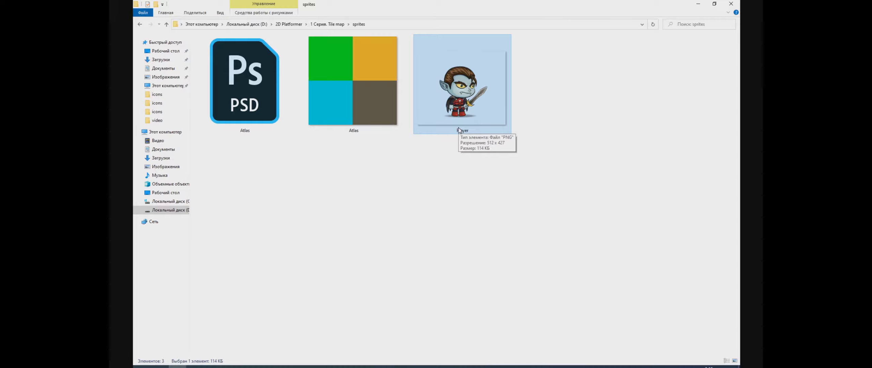
drag(508, 191, 360, 85)
Switch back to Unity, create a folder named Sprites inside Assets, and open it
click(288, 363)
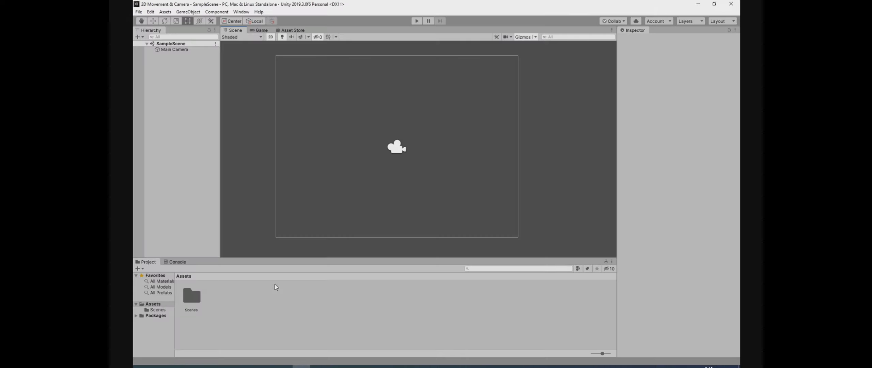
right_click(239, 310)
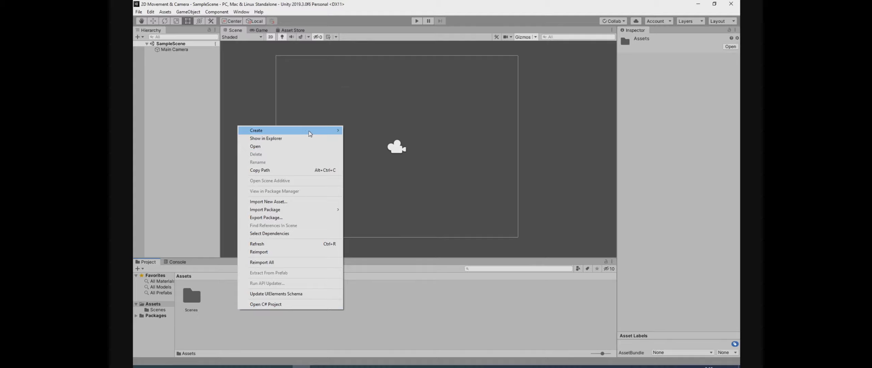
mouse_move(310, 132)
click(373, 93)
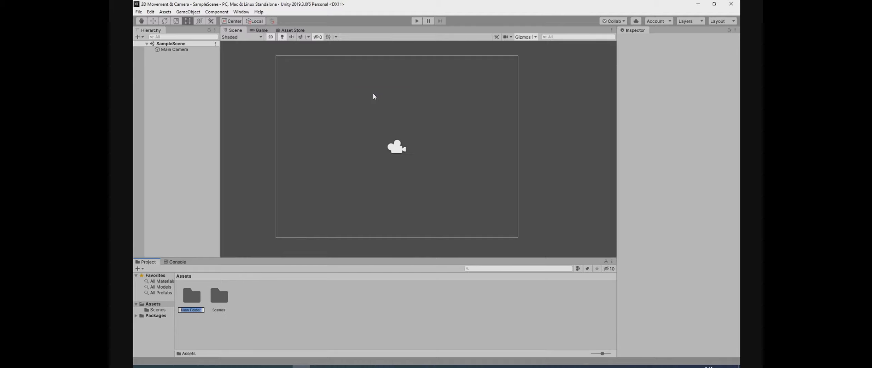
text(Sprites)
key(Return)
key(Return)
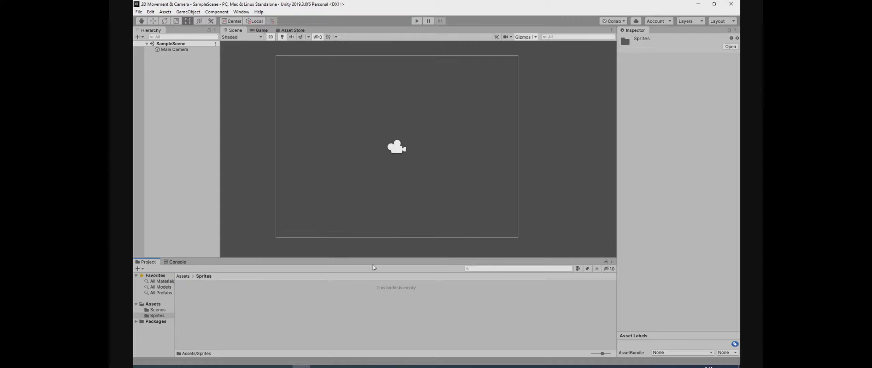
Import the selected Atlas and Player images from File Explorer into Unity's Sprites folder
click(302, 366)
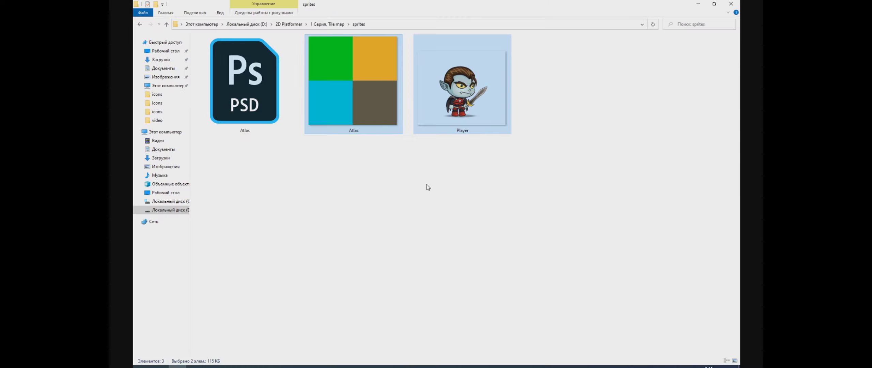
drag(429, 187, 248, 310)
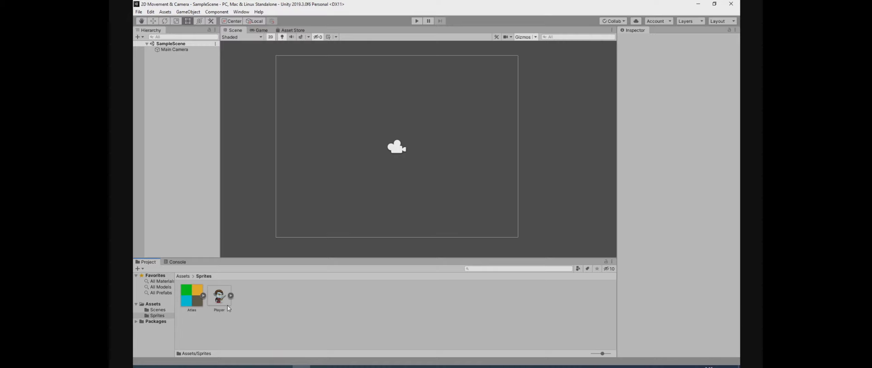
Set the Atlas texture's sprite mode to Multiple and open it in the Sprite Editor, applying the import settings
click(195, 299)
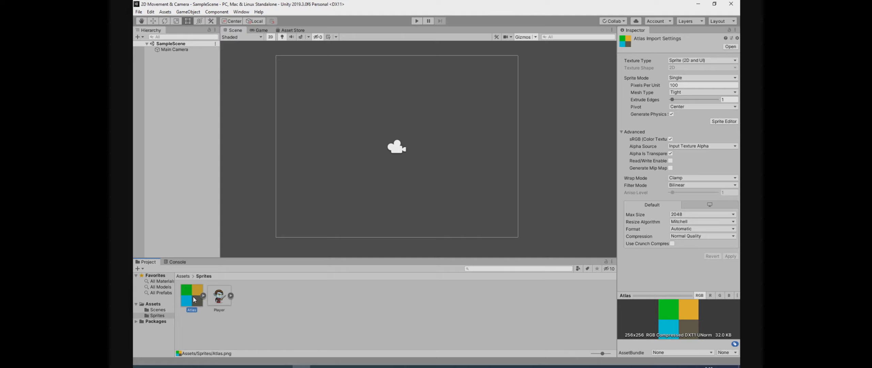
click(203, 295)
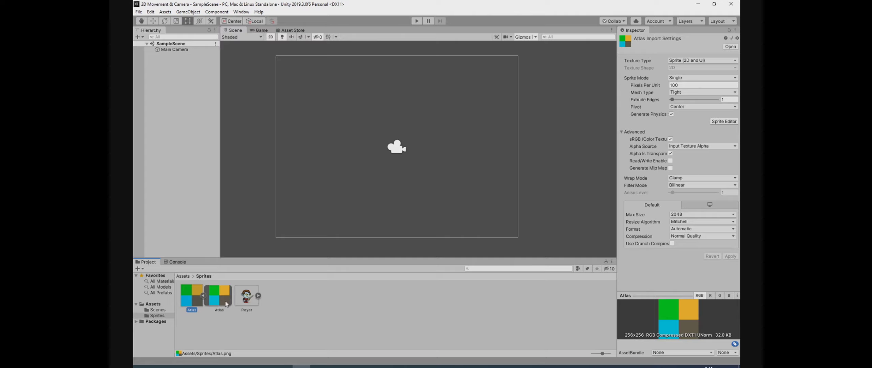
click(202, 296)
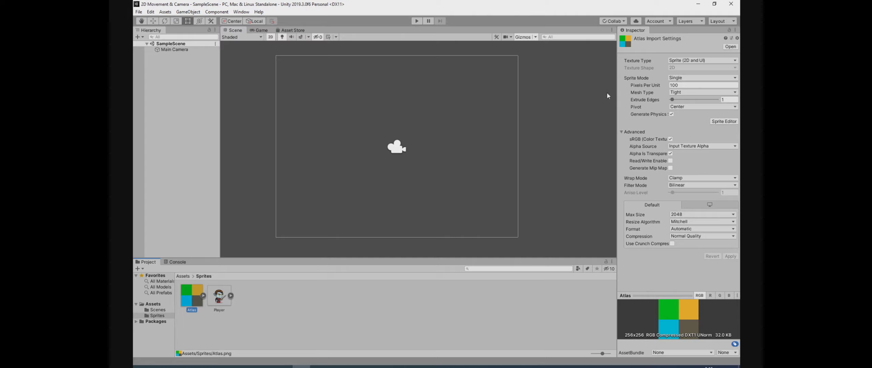
click(696, 77)
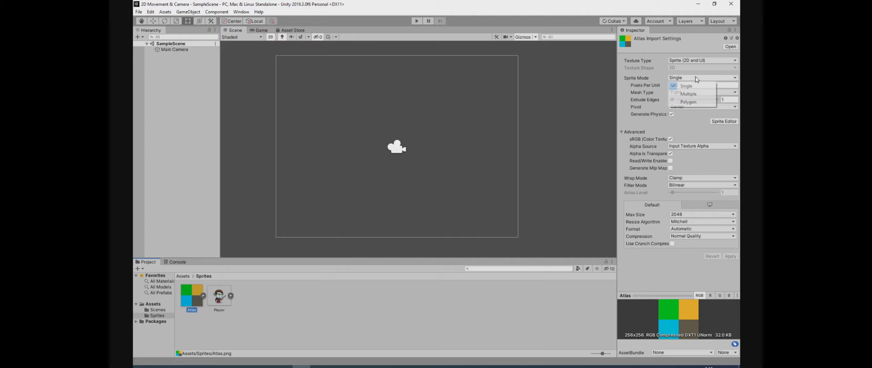
click(692, 93)
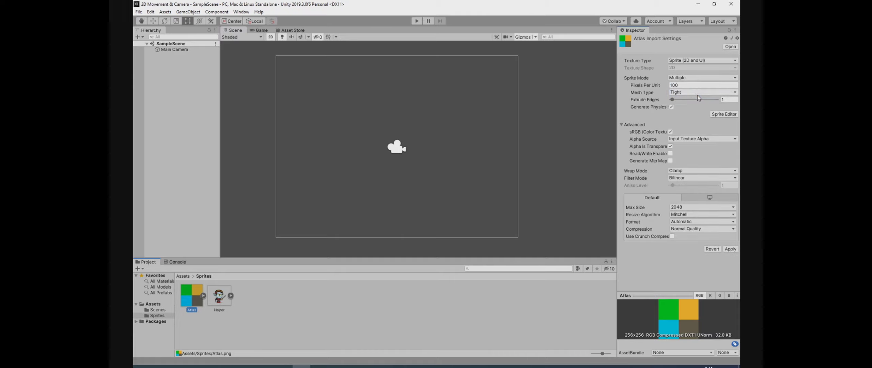
click(723, 114)
click(464, 201)
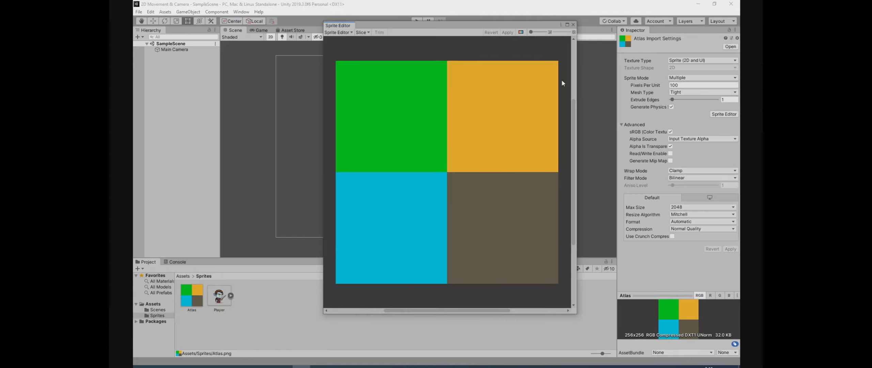
Slice the atlas with the Automatic type, Center pivot and Delete Existing method
click(347, 32)
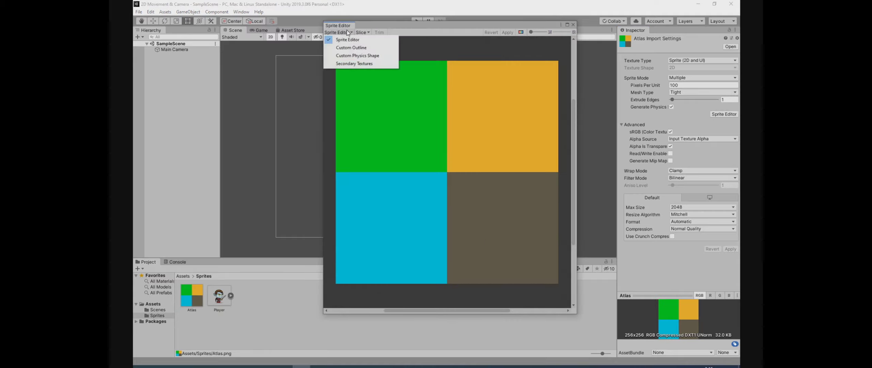
click(367, 32)
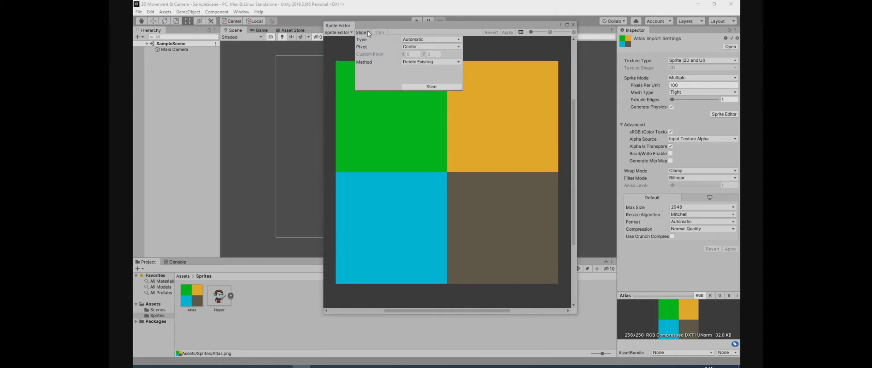
click(367, 32)
click(432, 87)
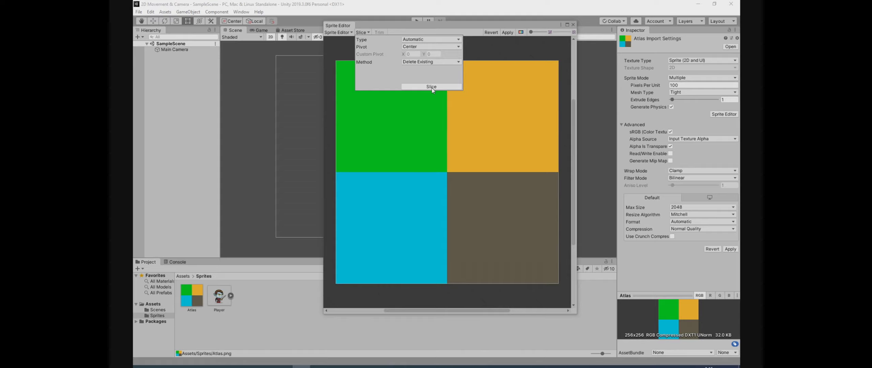
Slice the atlas with Grid By Cell Size, using a pixel size of 128 by 128
click(418, 39)
click(424, 56)
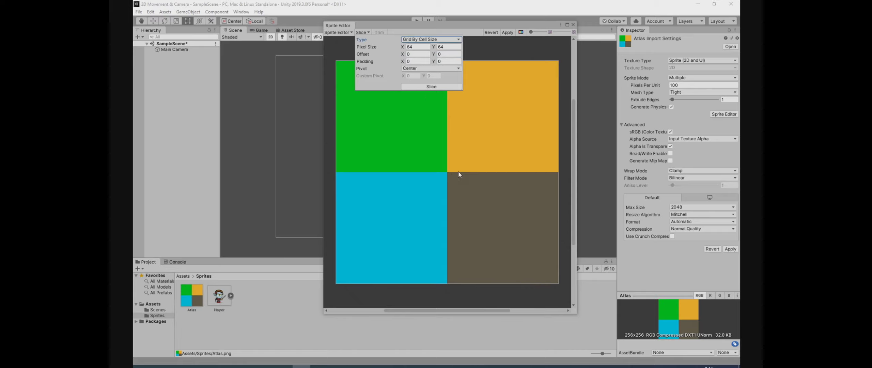
click(422, 48)
double_click(422, 47)
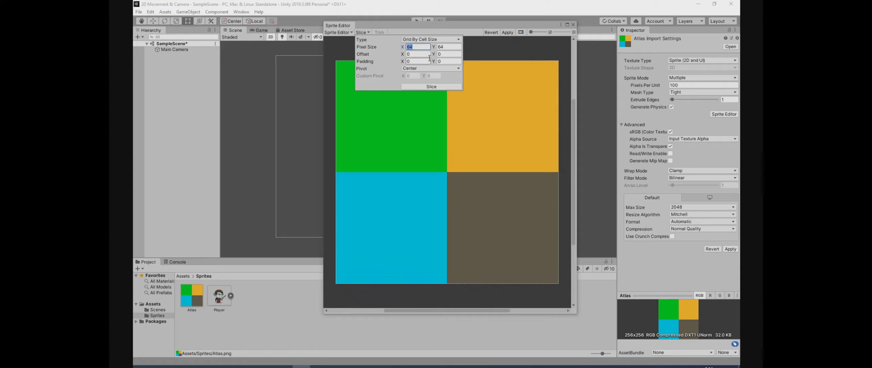
text(128)
click(449, 46)
text(128)
click(436, 87)
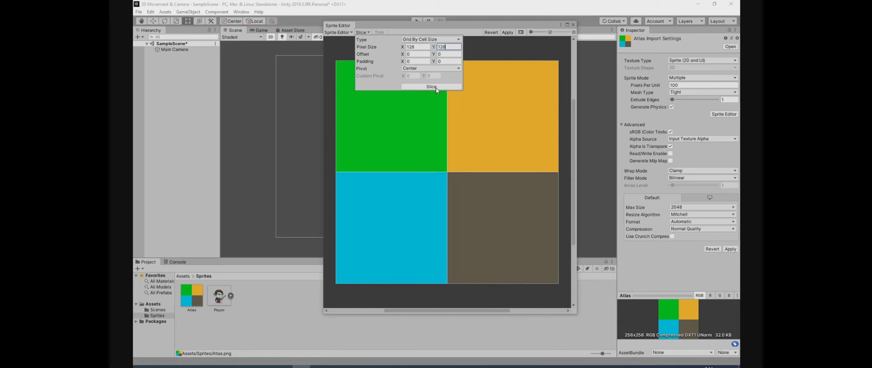
click(492, 76)
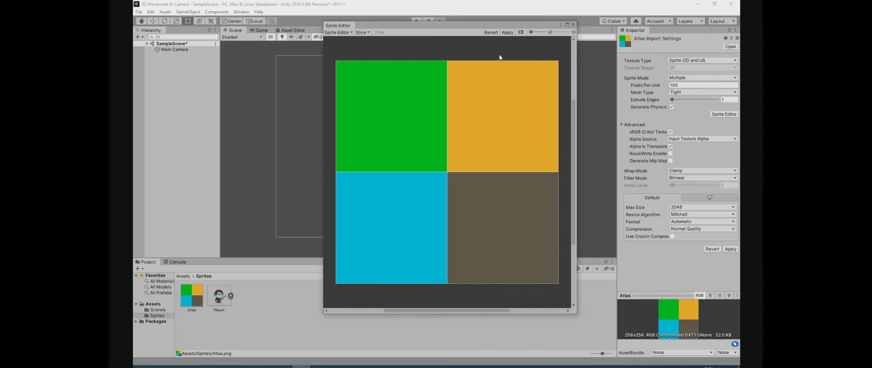
Inspect the name and position of each of the four sliced sprites in the Sprite Editor
click(424, 120)
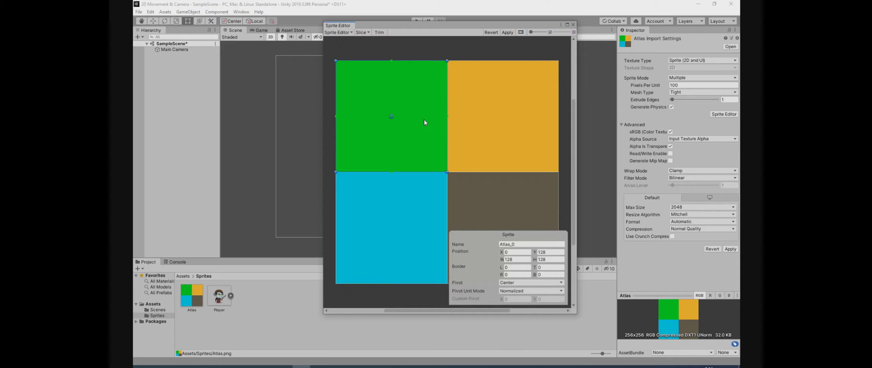
click(501, 117)
click(418, 186)
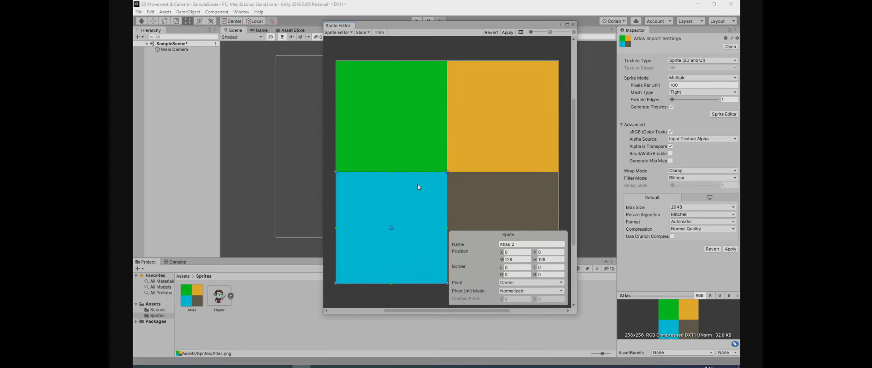
click(484, 199)
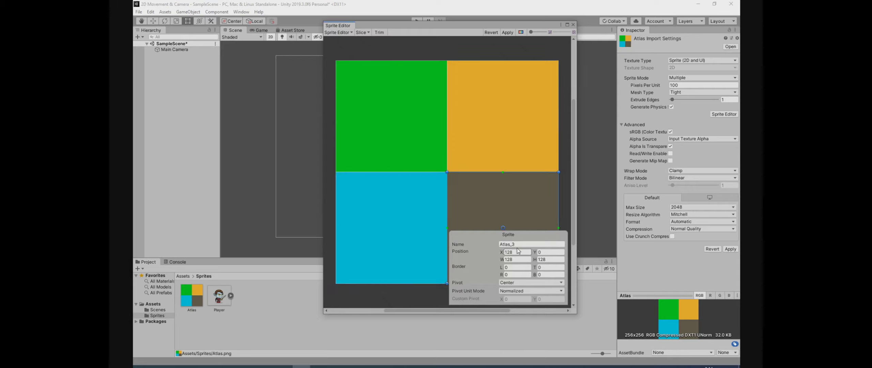
drag(501, 251, 496, 245)
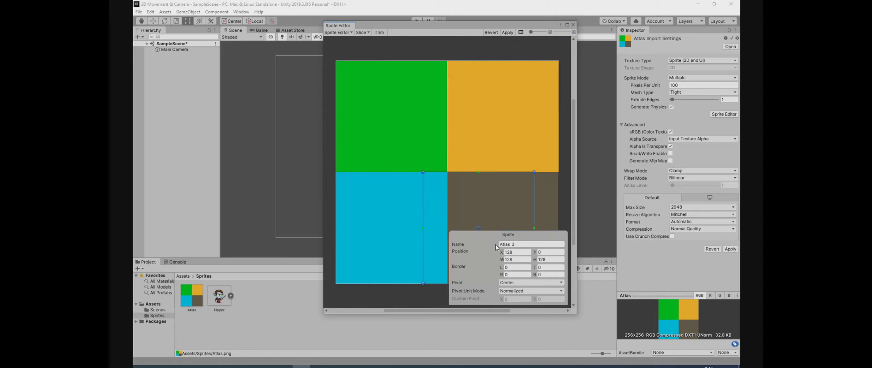
click(522, 244)
click(515, 244)
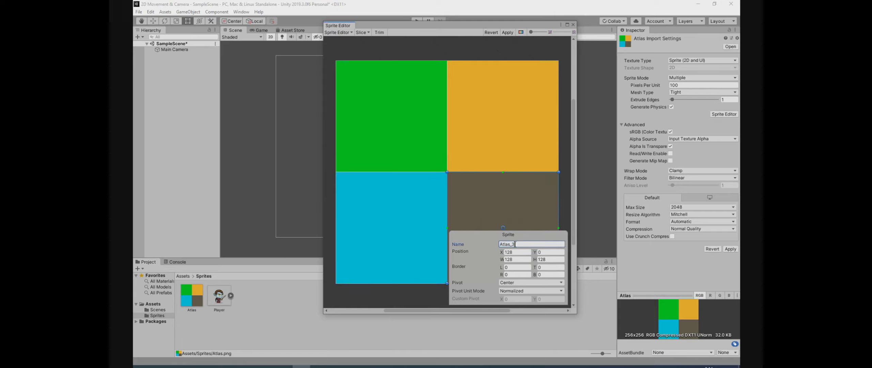
double_click(507, 244)
Apply the slicing to the atlas and close the Sprite Editor
click(507, 33)
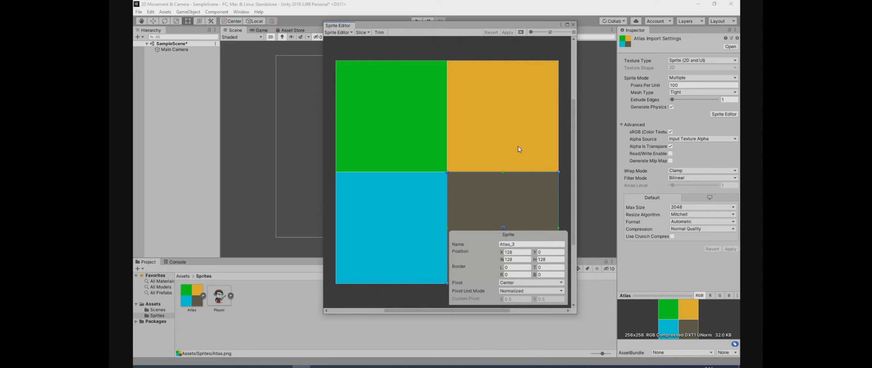
click(419, 113)
click(416, 192)
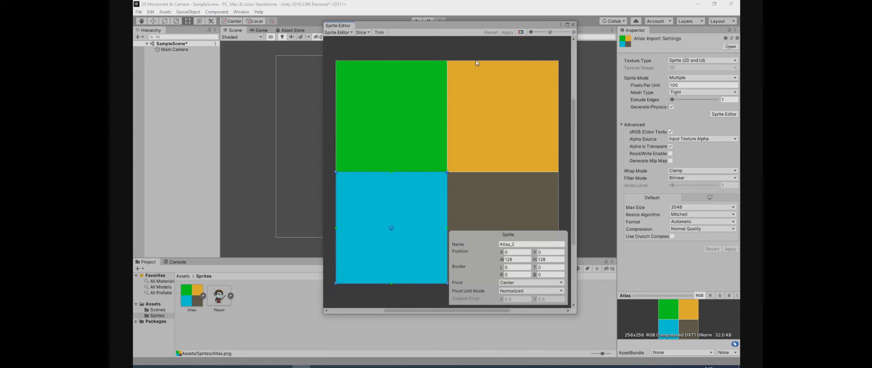
click(573, 25)
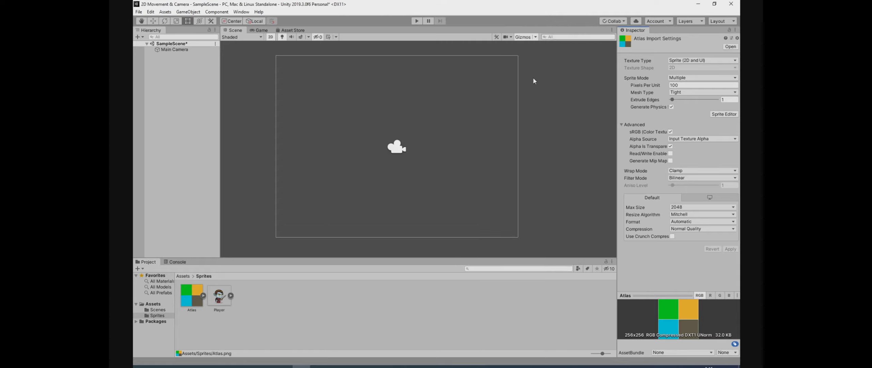
Expand the Atlas asset, examine each of its sliced sprites, and collapse it again
click(203, 295)
click(211, 305)
click(244, 299)
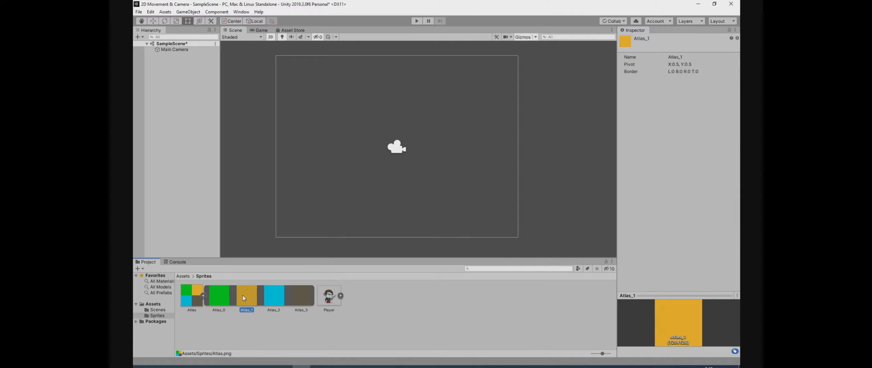
click(278, 299)
click(301, 297)
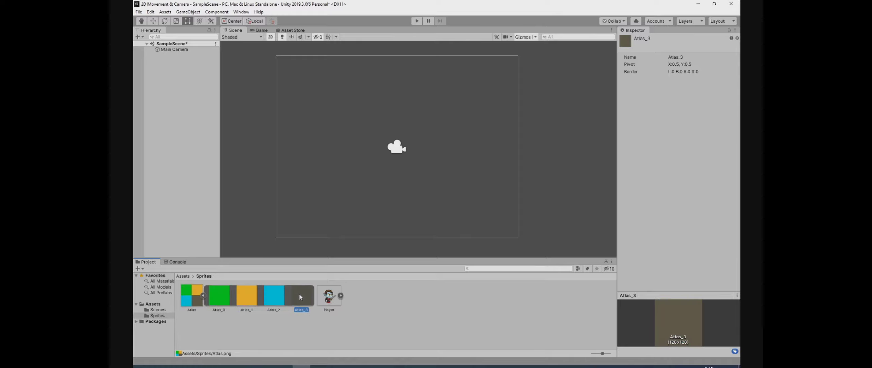
click(203, 296)
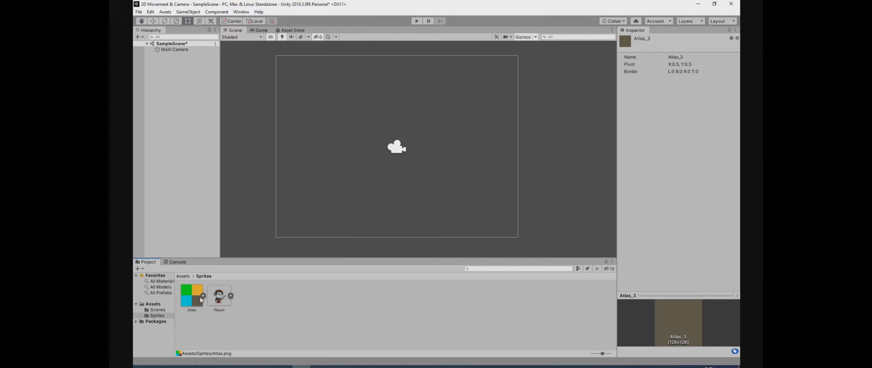
scroll(368, 141, up, 1)
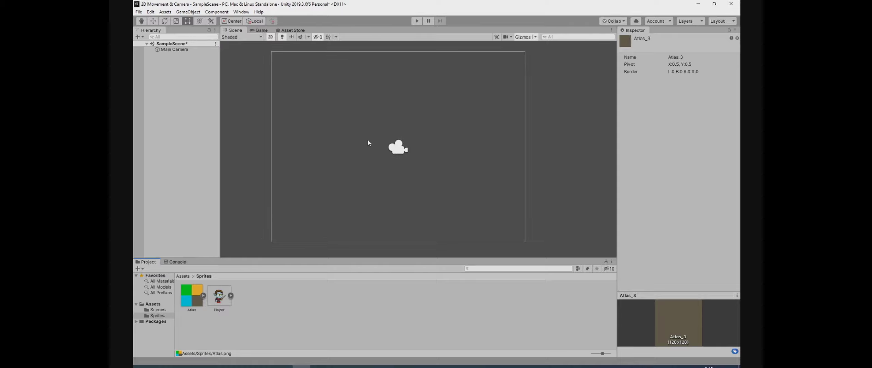
Add a 2D Tilemap object to SampleScene and select its parent Grid
right_click(166, 73)
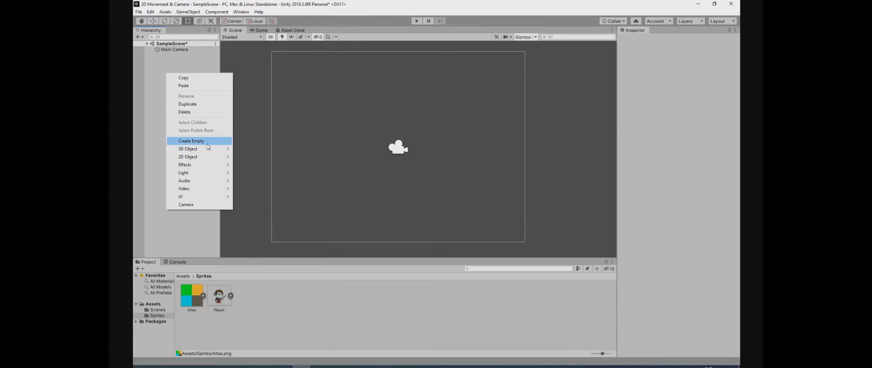
mouse_move(206, 159)
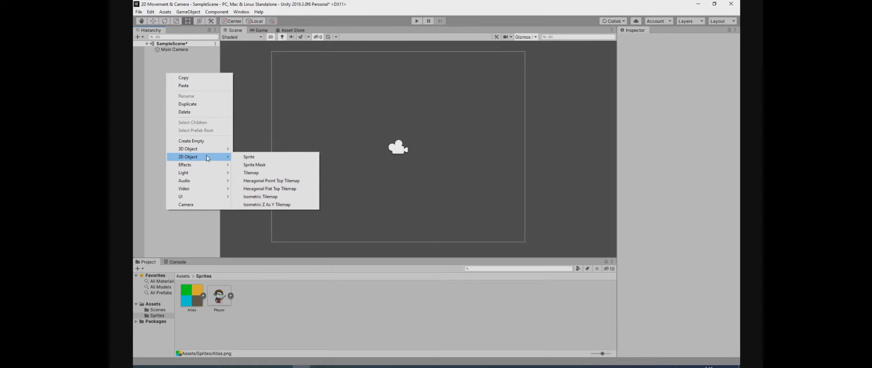
click(263, 173)
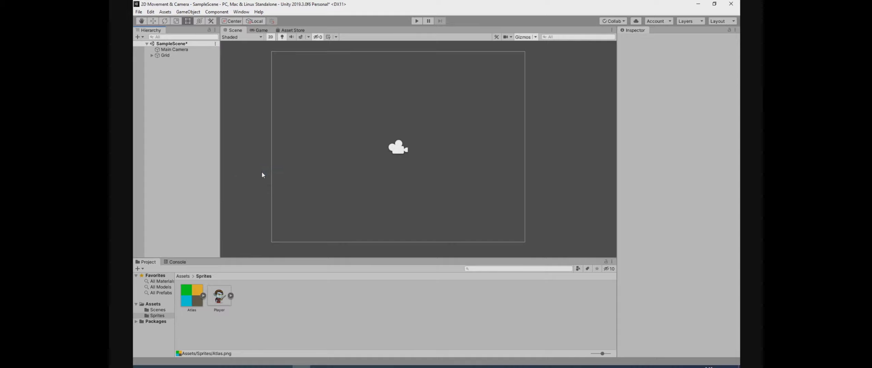
click(167, 56)
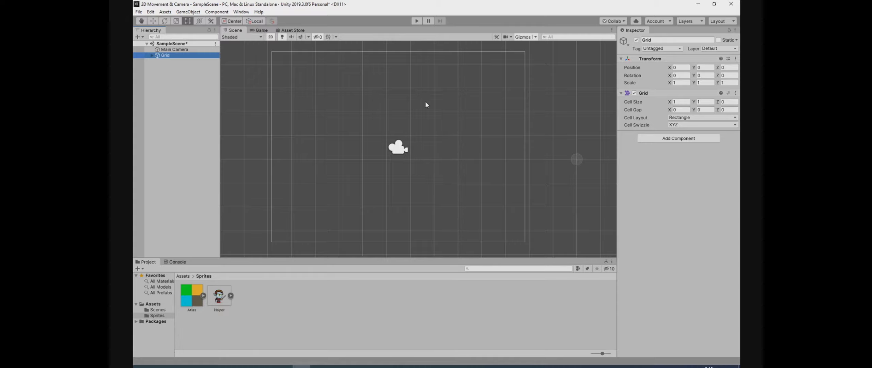
Try a cell size of 0.5 by 0.5 on the Grid, and restore it to 1 by 1
click(684, 102)
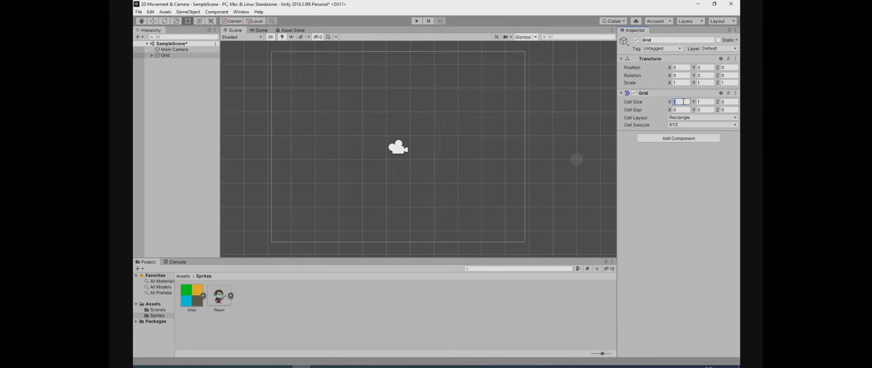
text(0.5)
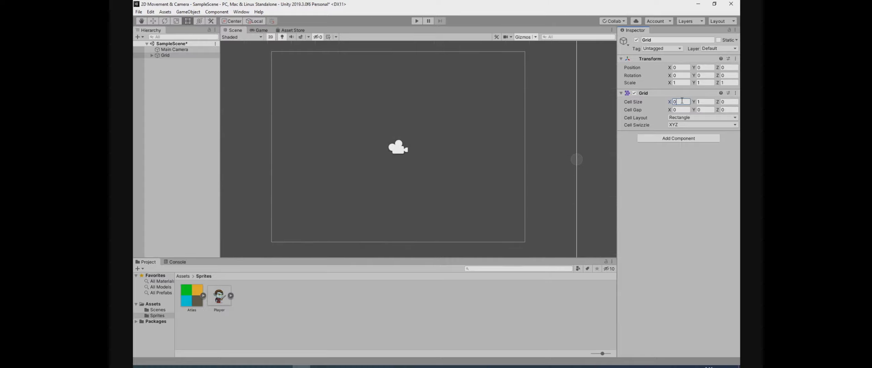
click(706, 101)
text(0.5)
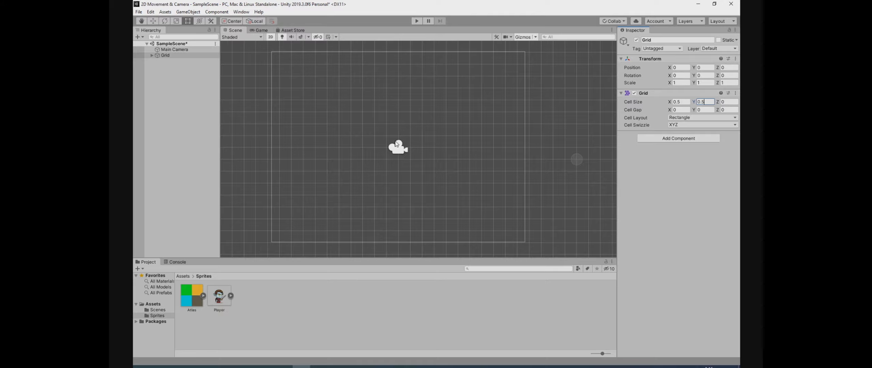
scroll(477, 146, up, 3)
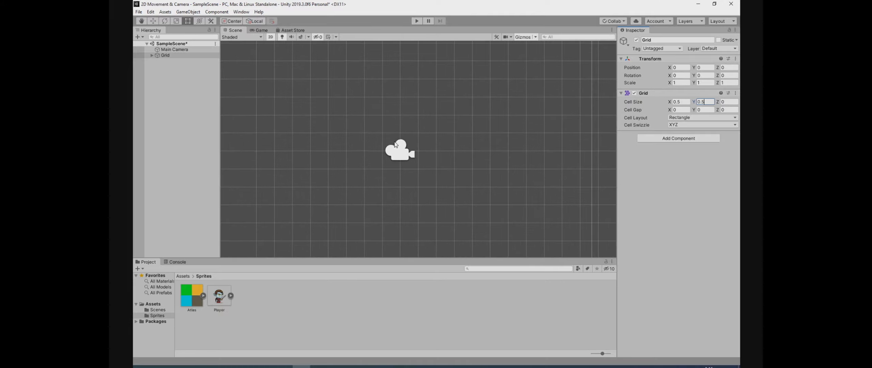
click(685, 102)
text(1)
key(Tab)
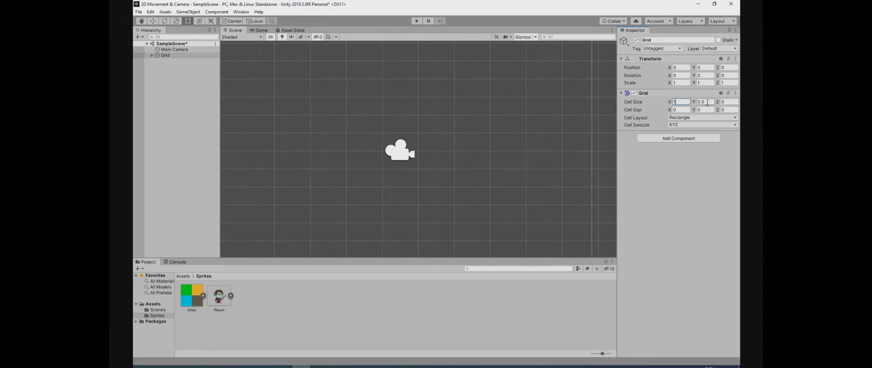
text(1)
scroll(381, 156, down, 3)
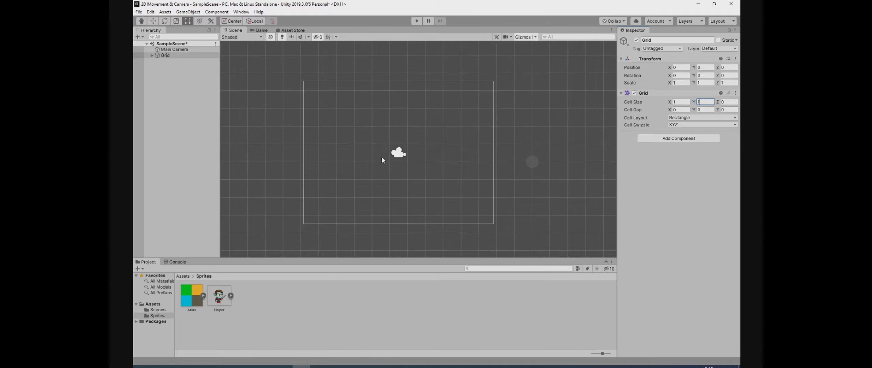
middle_drag(398, 146, 379, 111)
scroll(423, 143, down, 10)
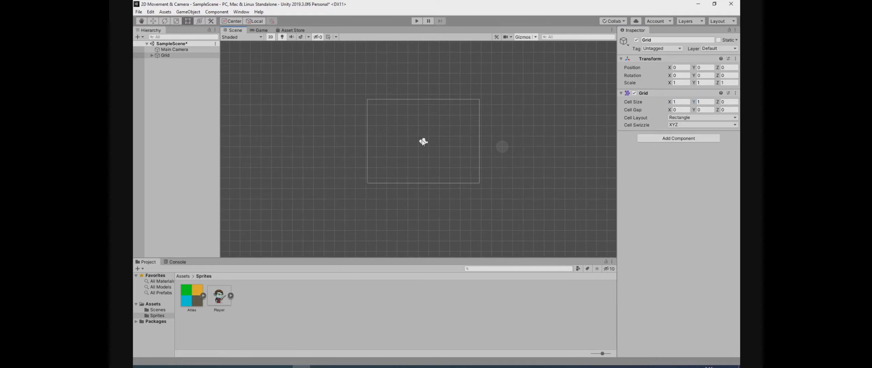
scroll(423, 143, down, 2)
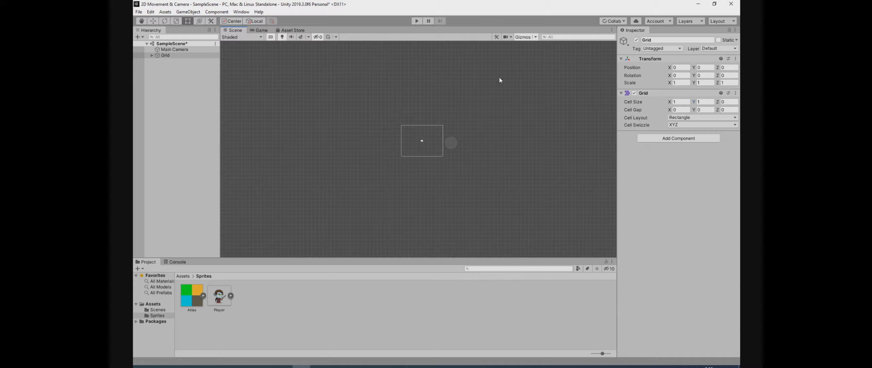
scroll(422, 141, up, 6)
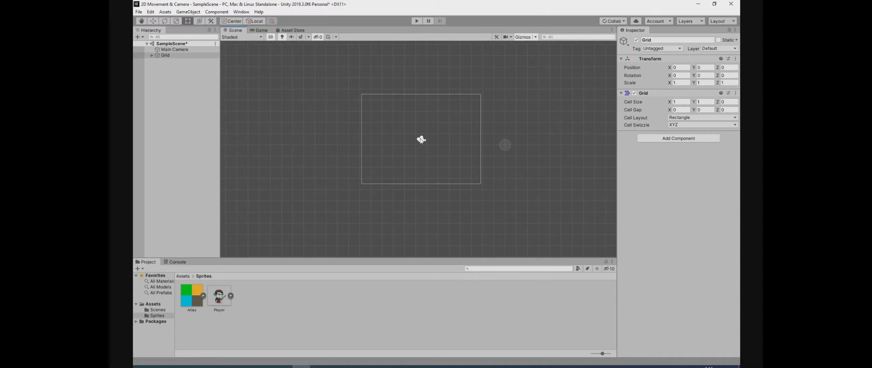
scroll(422, 140, up, 2)
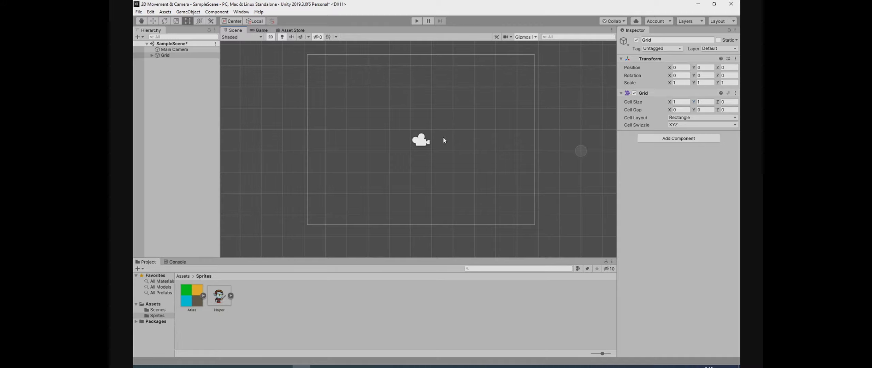
Expand the Atlas asset and the Grid object, and rename the Grid as TestLevel
click(203, 295)
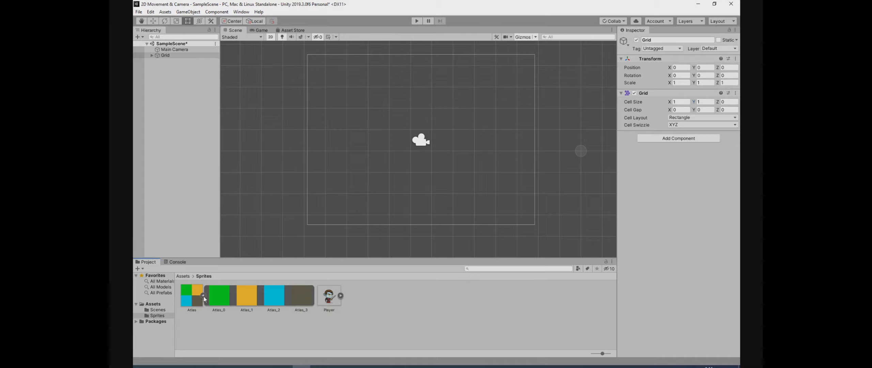
click(152, 56)
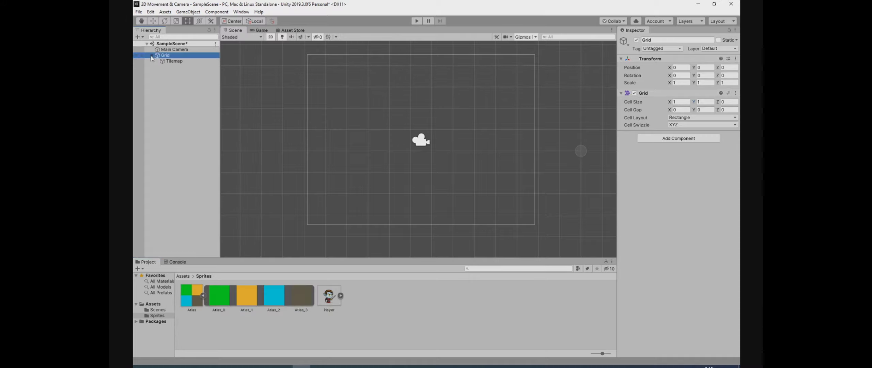
click(177, 56)
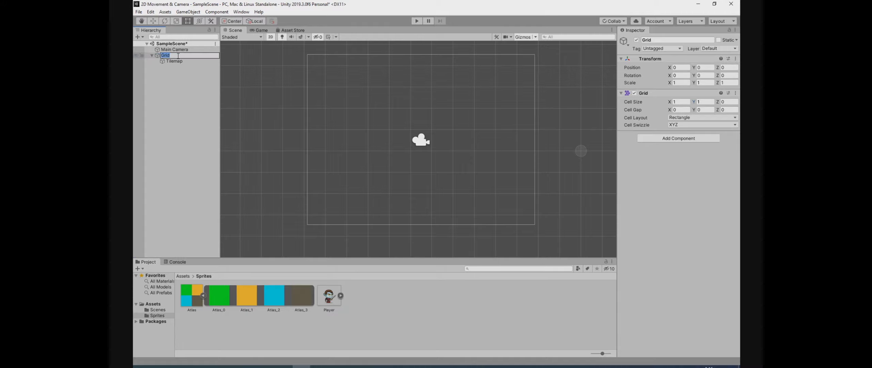
text(Level)
key(Left)
key(Left)
key(Left)
text(Test)
key(Return)
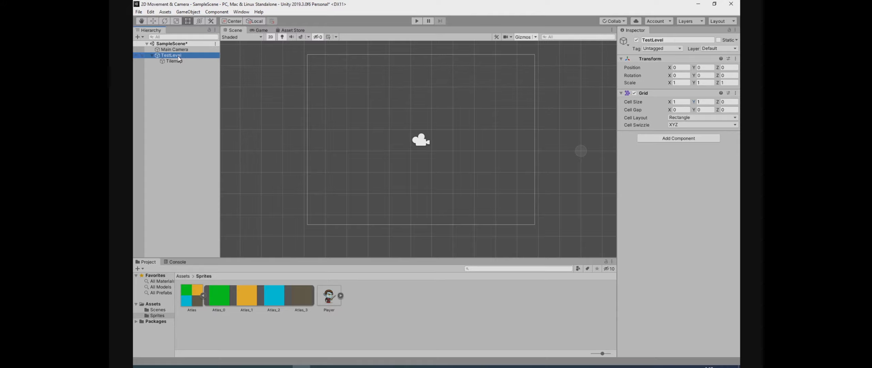
click(178, 56)
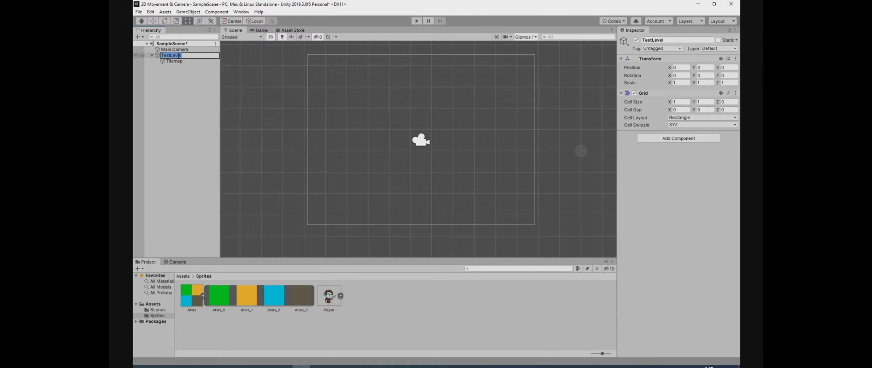
key(Return)
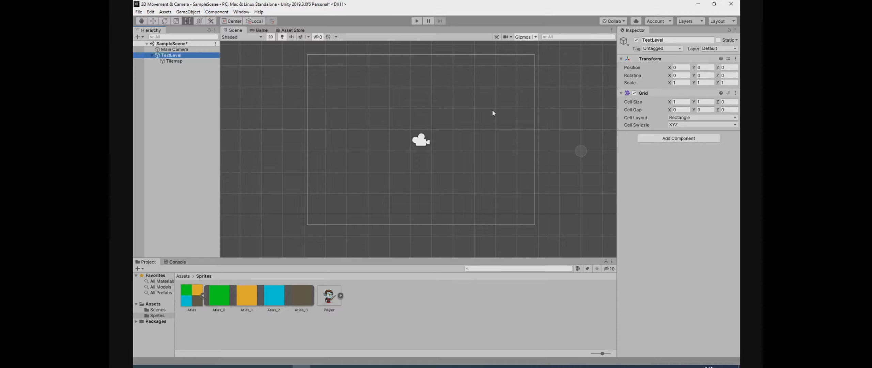
Open the Tile Palette window with TestLevel selected, and enlarge and position it over the scene view
click(253, 298)
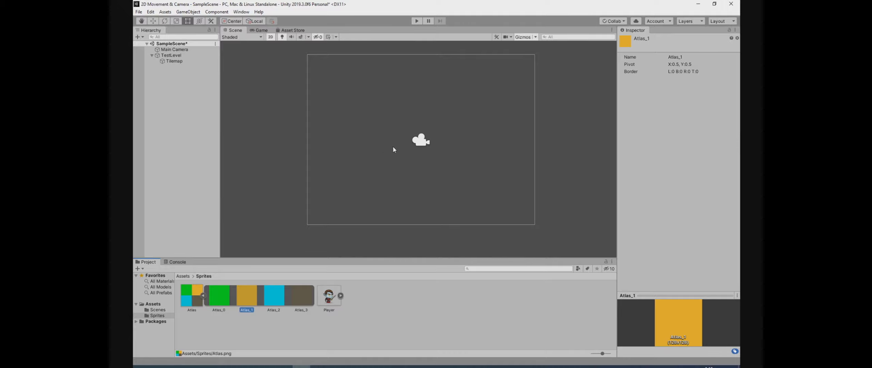
click(171, 55)
click(216, 11)
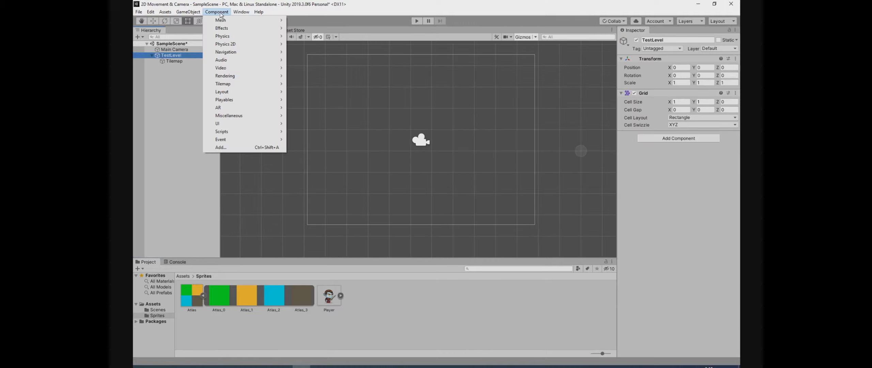
mouse_move(240, 13)
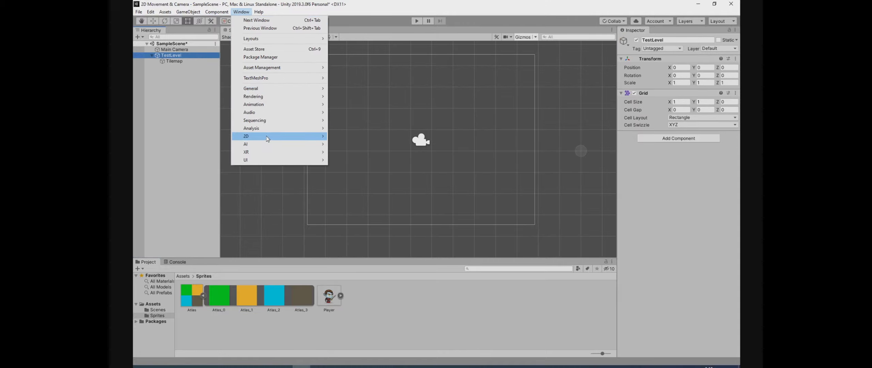
mouse_move(268, 138)
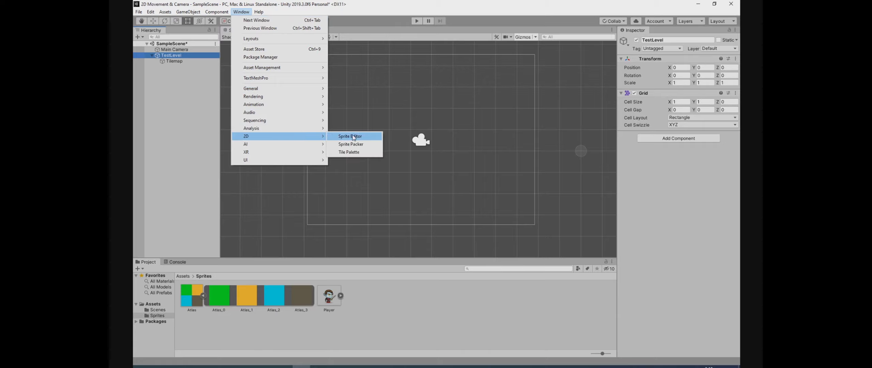
click(357, 155)
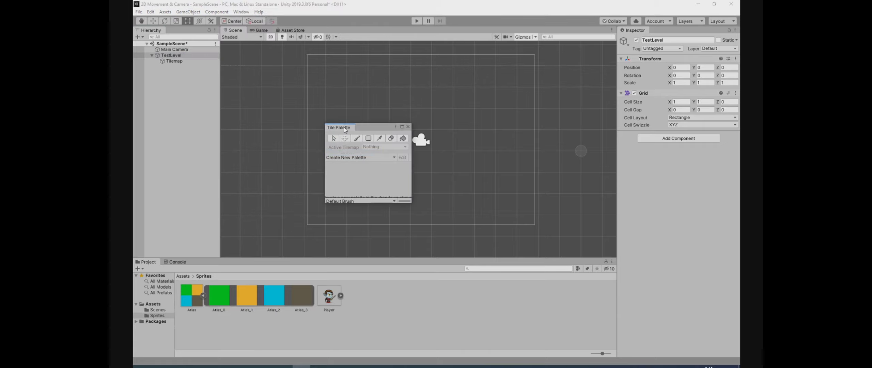
drag(344, 128, 395, 201)
drag(373, 129, 362, 46)
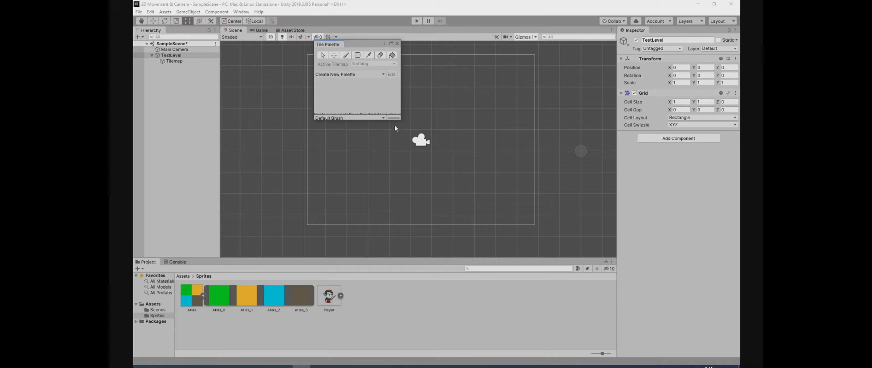
drag(399, 120, 519, 237)
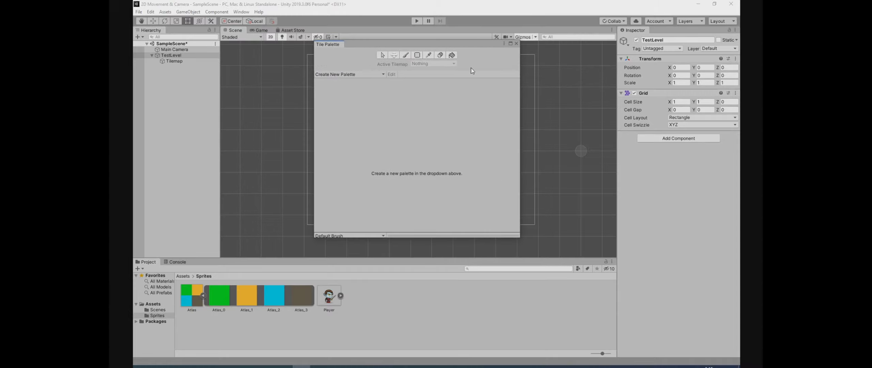
drag(447, 47, 460, 55)
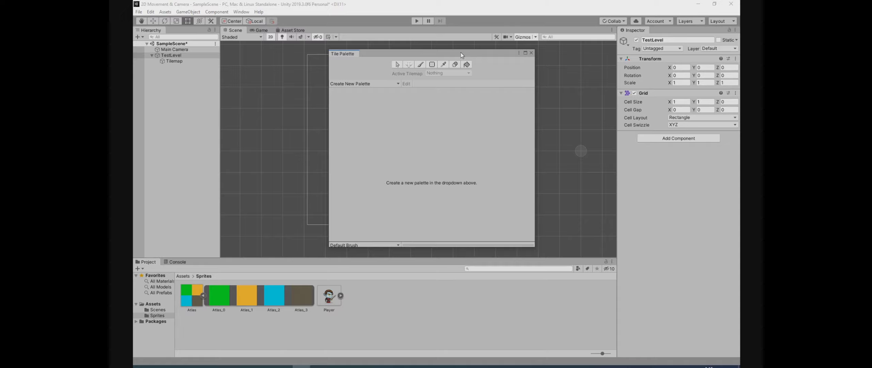
Create a new tile palette named TerrainPalette with a Rectangle grid and Automatic cell size
click(397, 84)
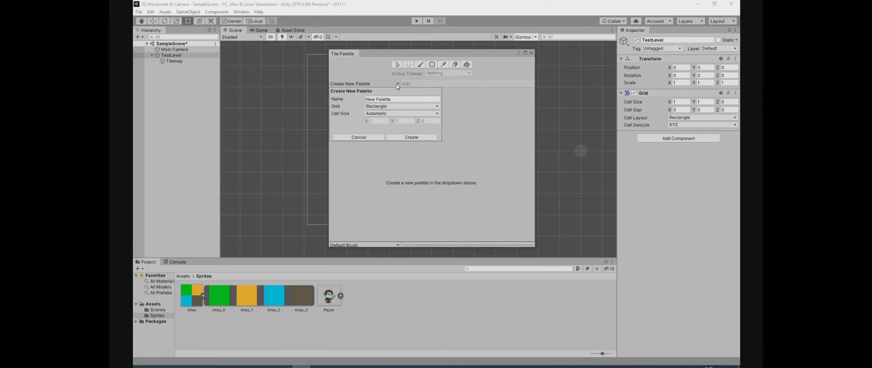
click(401, 99)
drag(400, 100, 363, 99)
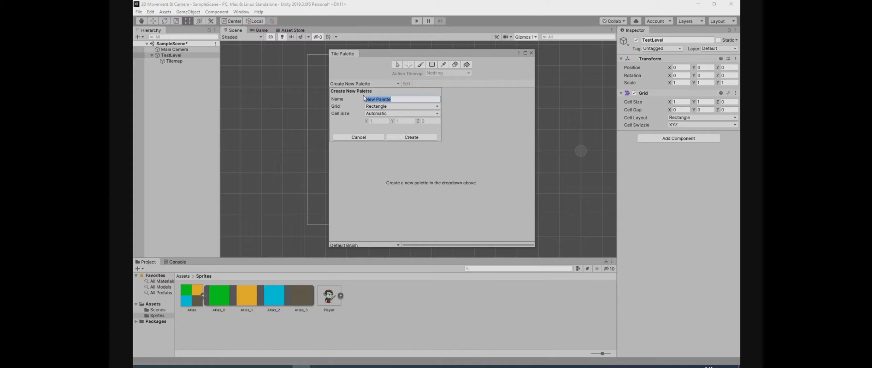
key(BackSpace)
key(BackSpace)
key(BackSpace)
key(BackSpace)
text(S)
key(BackSpace)
text(TerrainPallee)
key(Delete)
key(End)
click(412, 138)
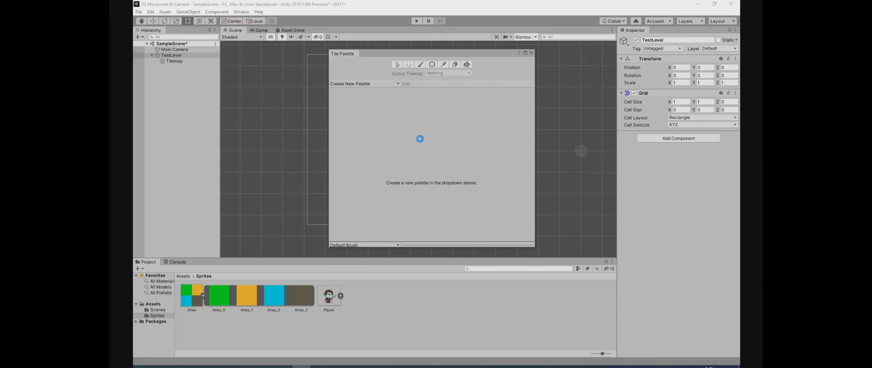
Create a folder named Palettes inside Assets/Sprites and open it as the location for the new palette
drag(349, 25, 463, 70)
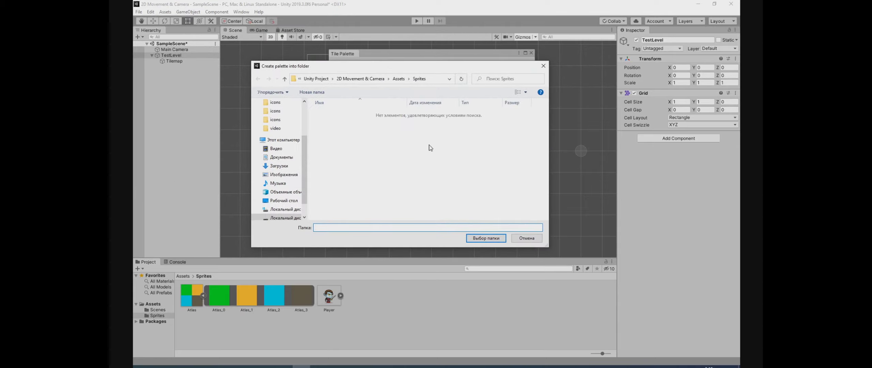
right_click(348, 151)
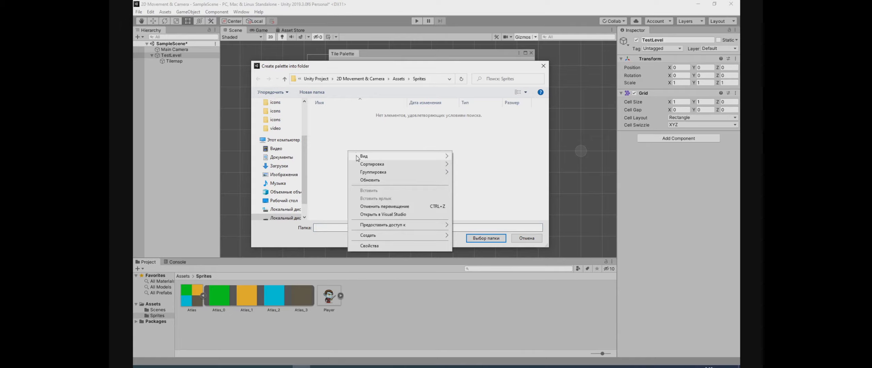
click(469, 236)
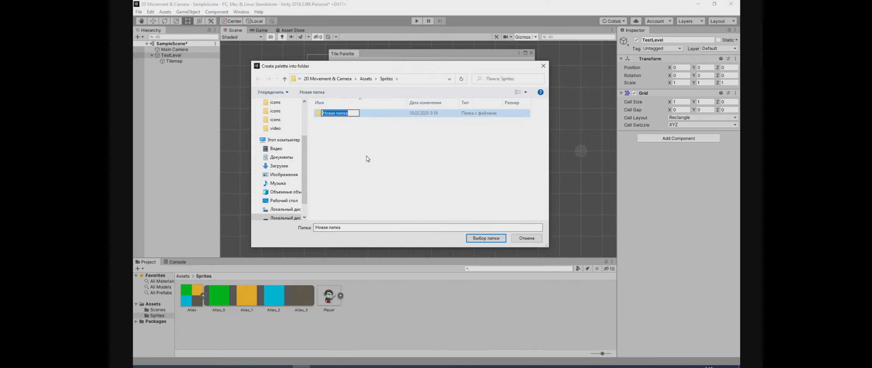
text(Palettes)
key(Return)
key(Return)
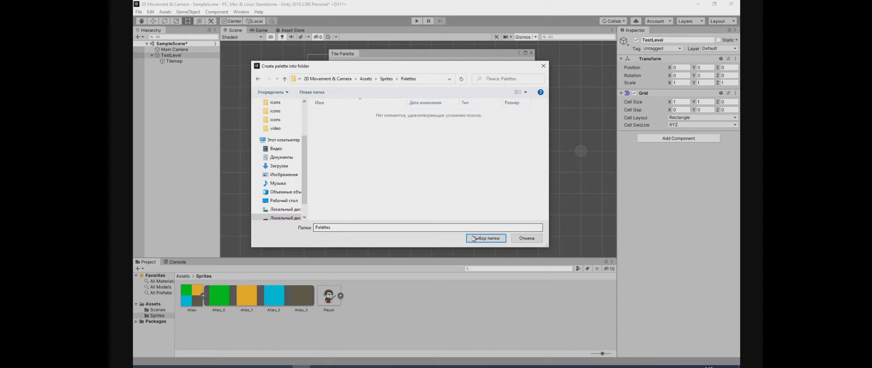
Save TerrainPalette in the Palettes folder, then collapse the Atlas asset and add it to the empty palette
click(486, 238)
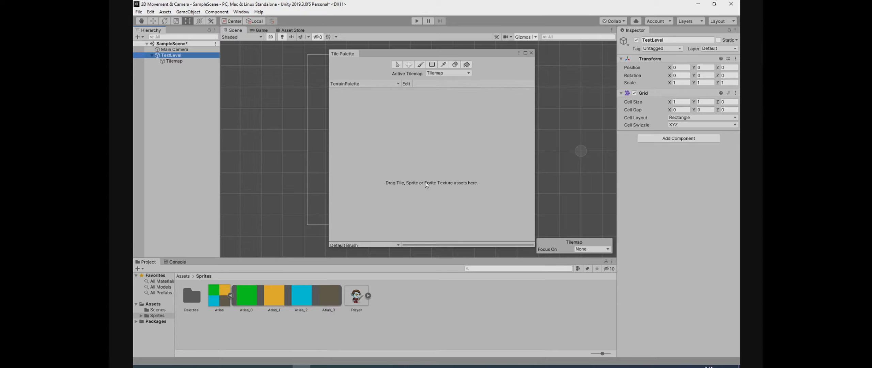
click(231, 295)
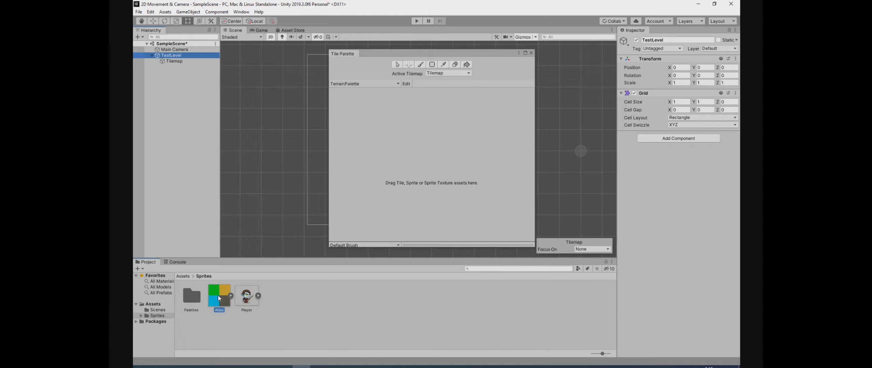
drag(218, 295, 415, 161)
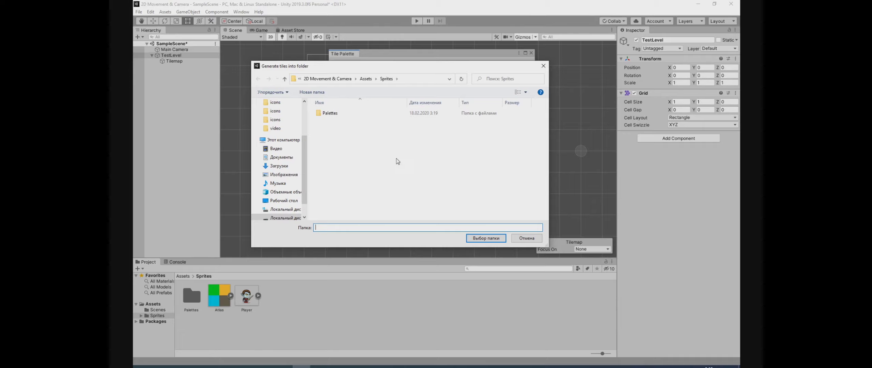
Create a folder named Tiles inside Assets/Sprites and generate the Atlas tiles into it
right_click(367, 173)
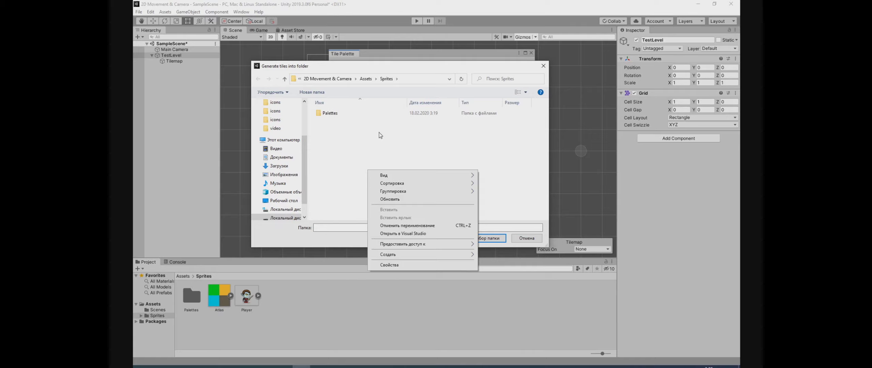
mouse_move(464, 254)
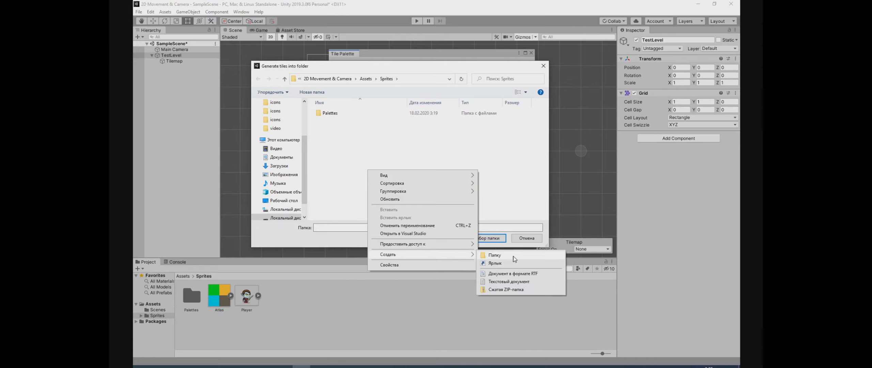
click(514, 256)
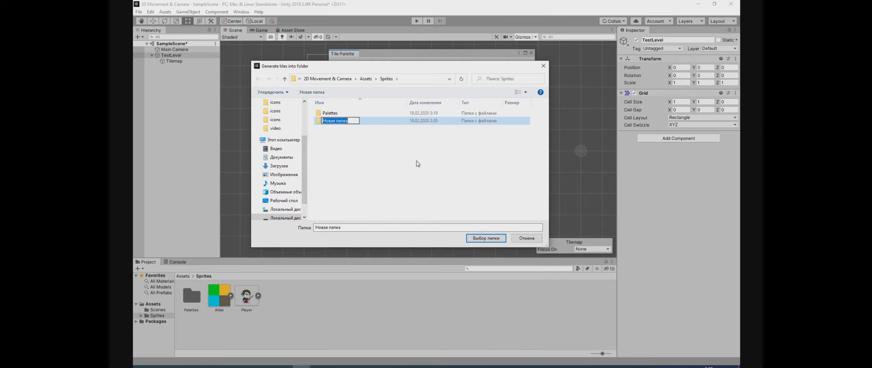
text(Tiles)
key(Return)
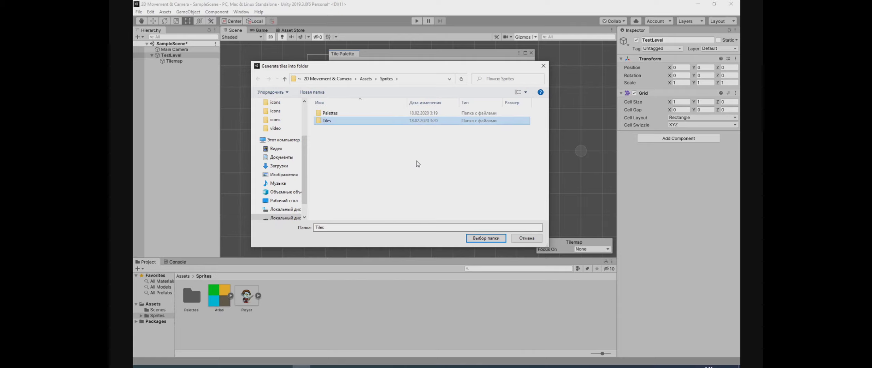
key(Return)
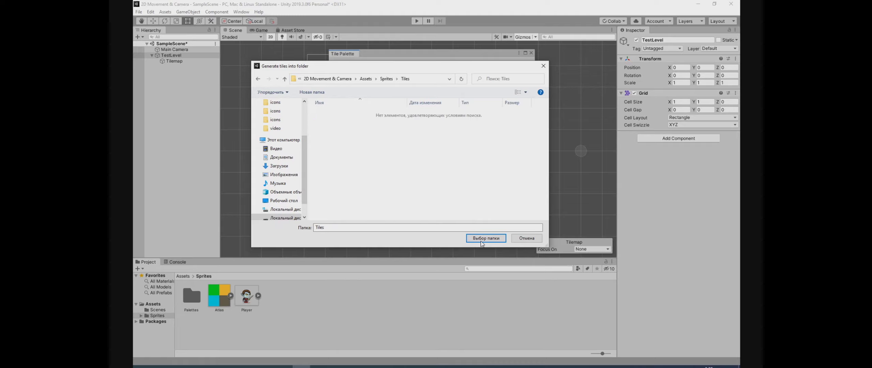
click(486, 238)
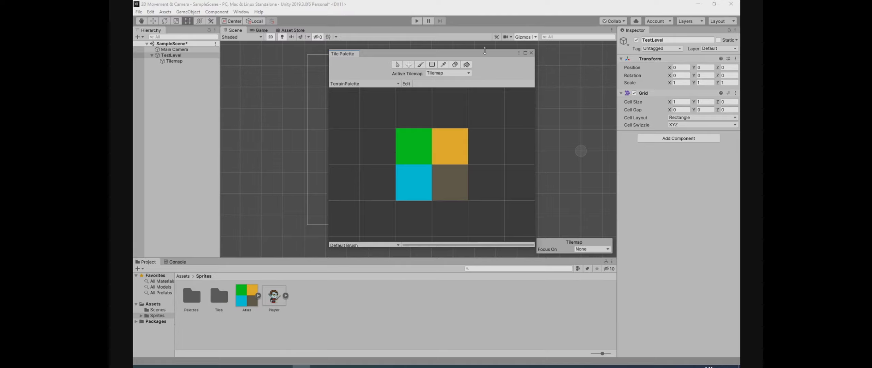
Dock the Tile Palette window beneath the Hierarchy, giving it slightly more height and centring the tiles in its view
drag(343, 53, 171, 193)
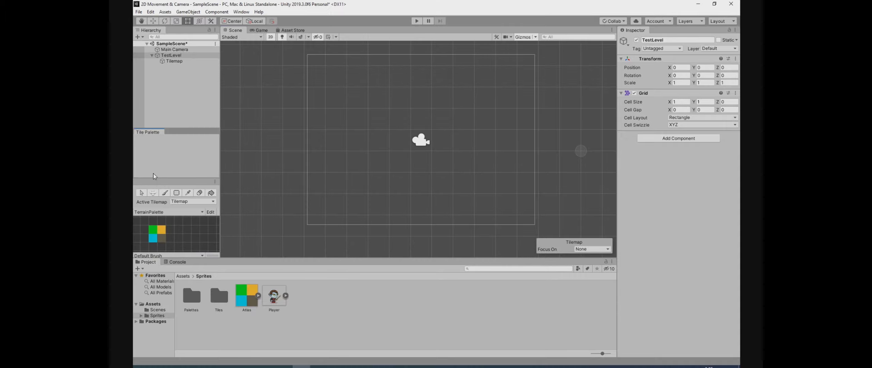
mouse_move(179, 129)
mouse_down()
mouse_move(181, 106)
mouse_move(183, 124)
mouse_up()
middle_drag(180, 196, 155, 196)
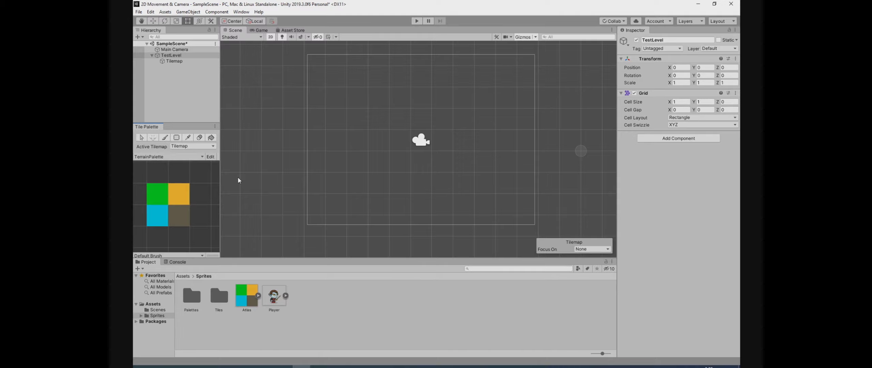
Paint a horizontal row of four green tiles in the scene, left of the camera
click(153, 194)
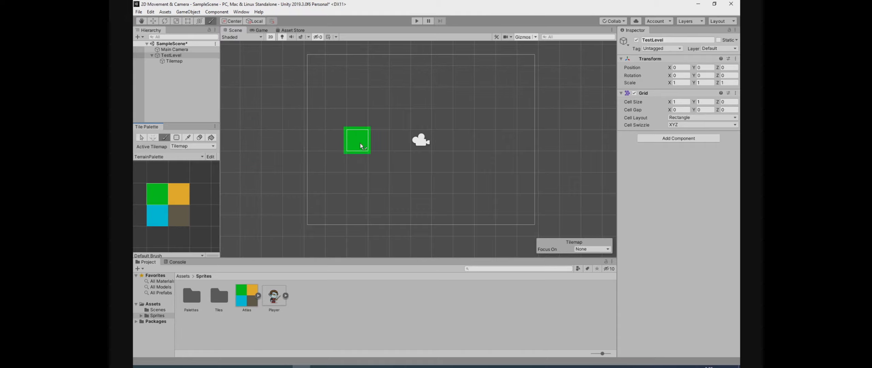
drag(379, 143, 313, 144)
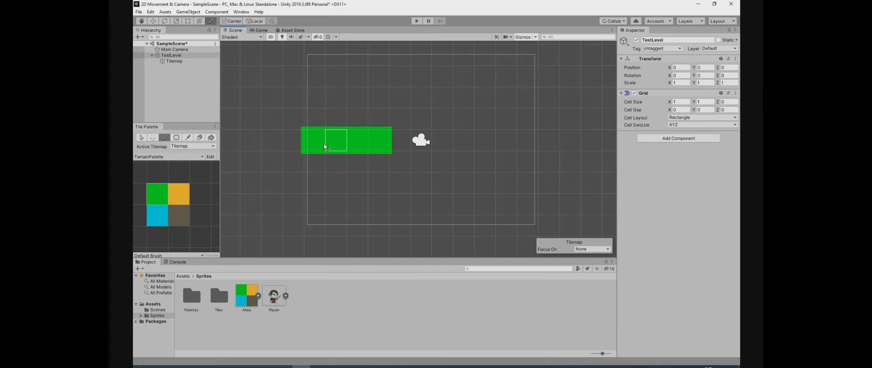
Set the Atlas texture's Pixels Per Unit to 128 and apply the import settings
click(259, 296)
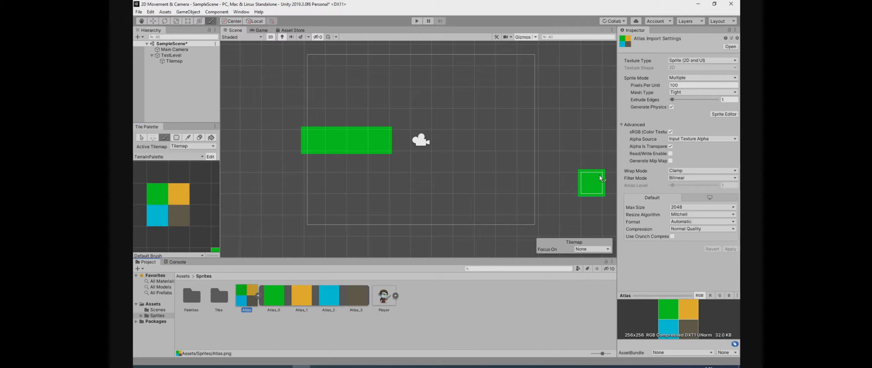
click(687, 85)
text(128)
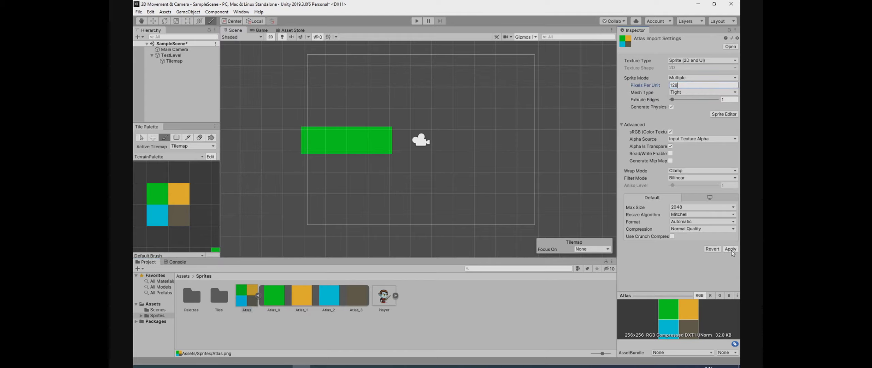
click(730, 249)
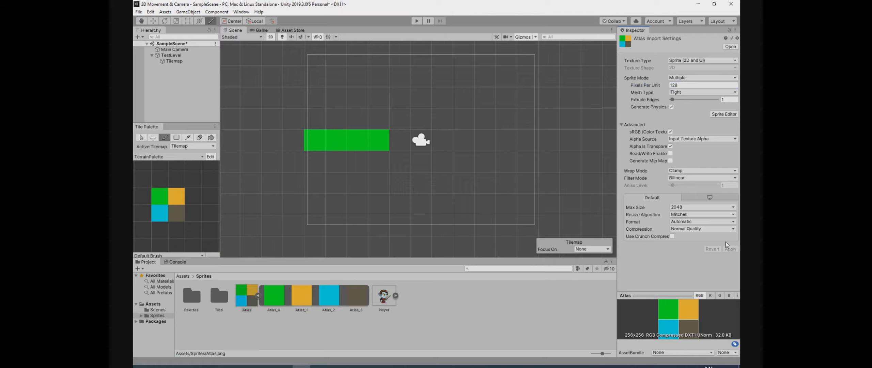
click(688, 85)
click(687, 86)
double_click(687, 85)
Extend the green row to nine tiles and paint a second nine-tile green row level with it, leaving a three-tile gap
scroll(347, 145, down, 2)
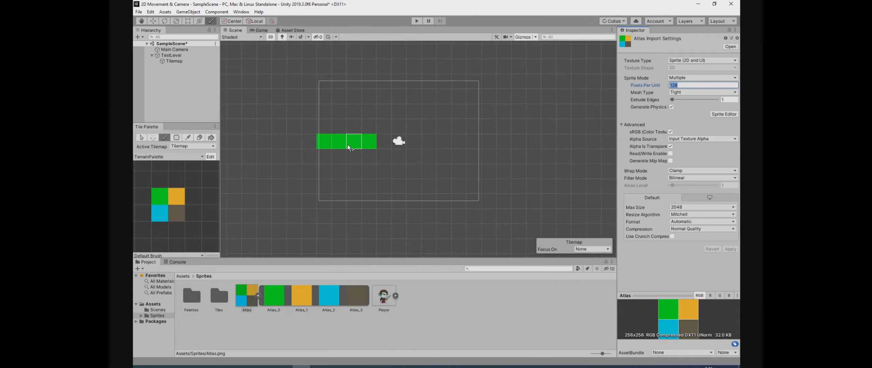
scroll(348, 145, down, 1)
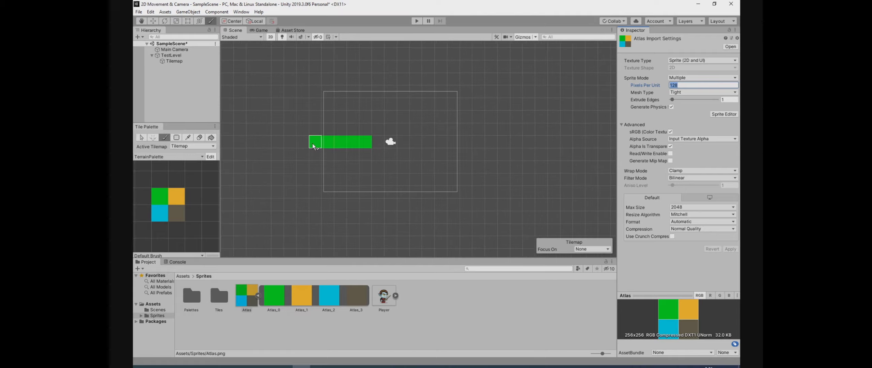
drag(312, 143, 276, 142)
click(390, 142)
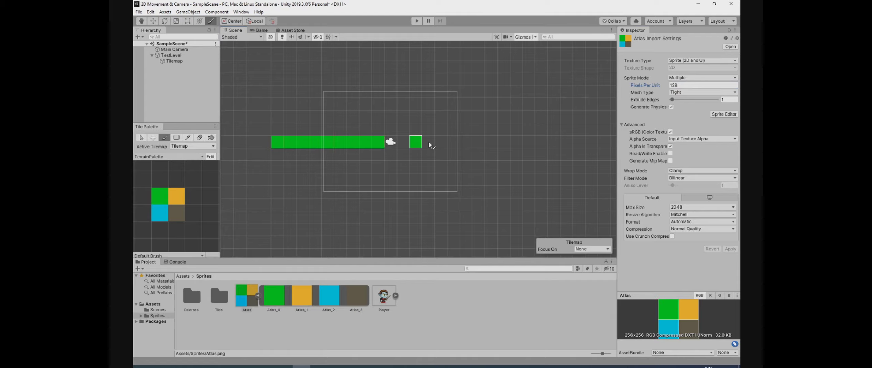
drag(428, 143, 519, 150)
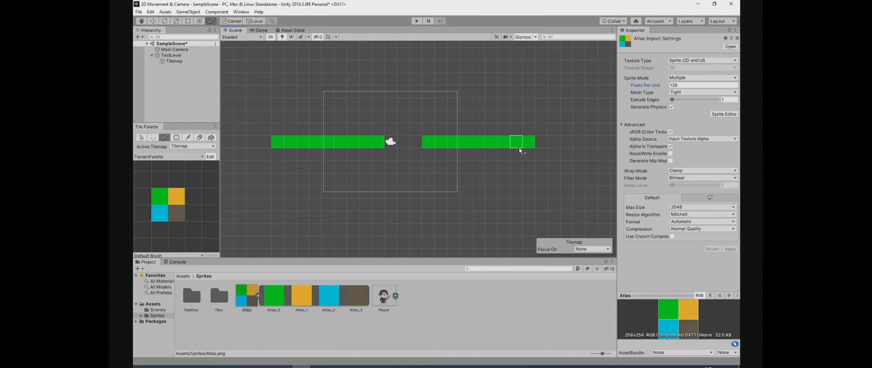
click(176, 196)
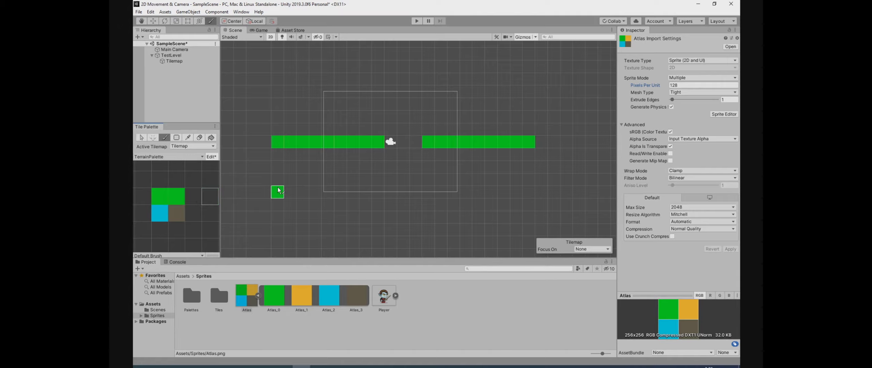
drag(278, 154, 303, 154)
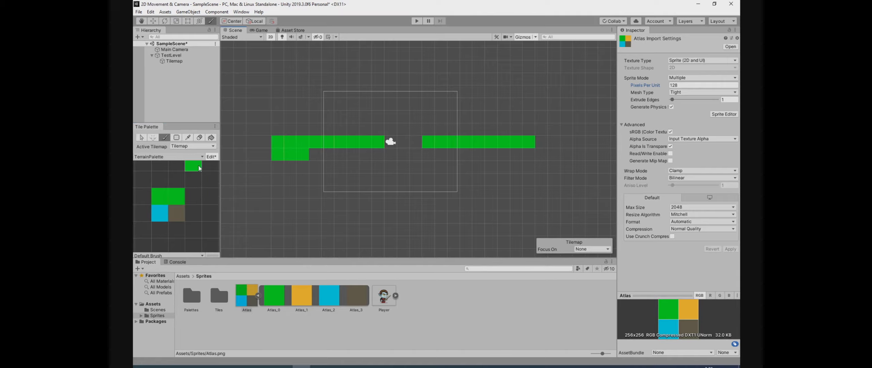
click(194, 180)
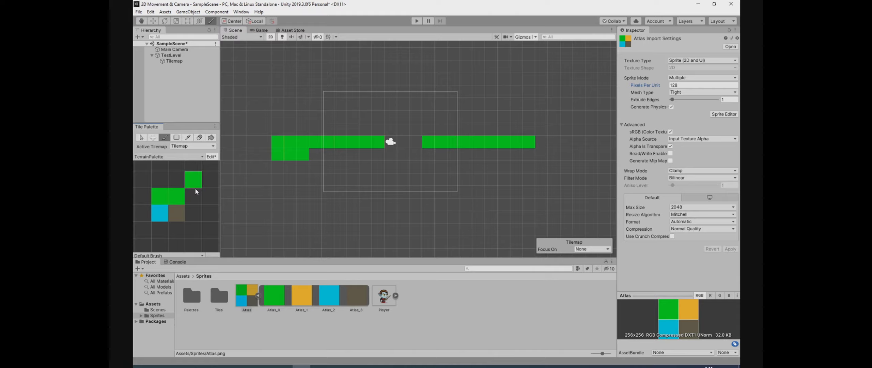
key(ctrl+z)
key(ctrl+z)
key(ctrl+z)
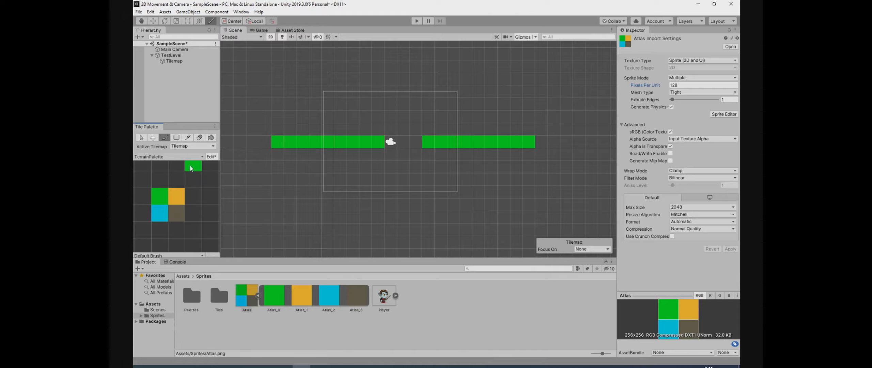
Try selecting the orange palette tile and a 9-by-3 cell area directly below the first green row
key(t)
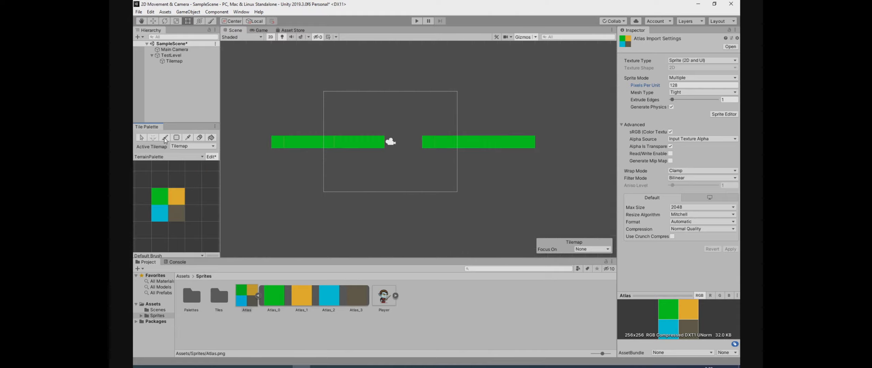
click(164, 137)
key(s)
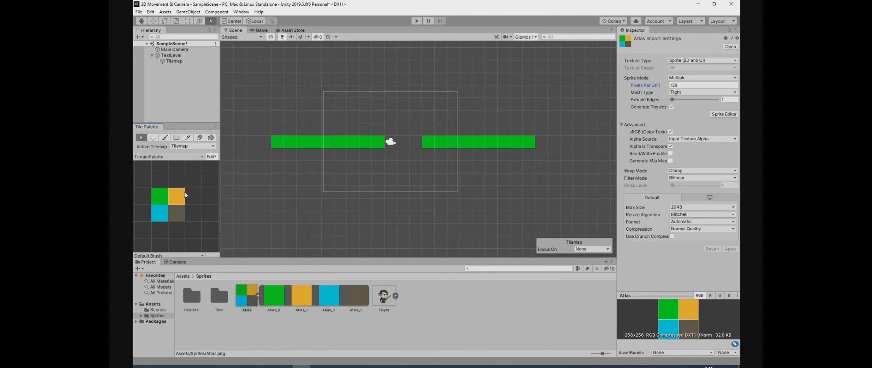
click(186, 195)
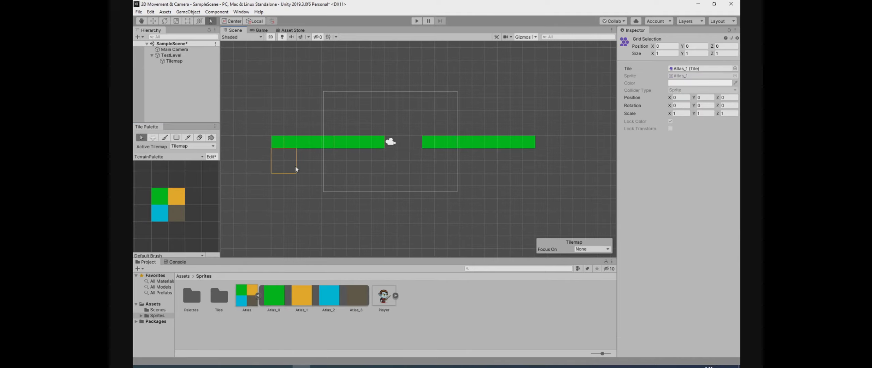
drag(296, 168, 374, 181)
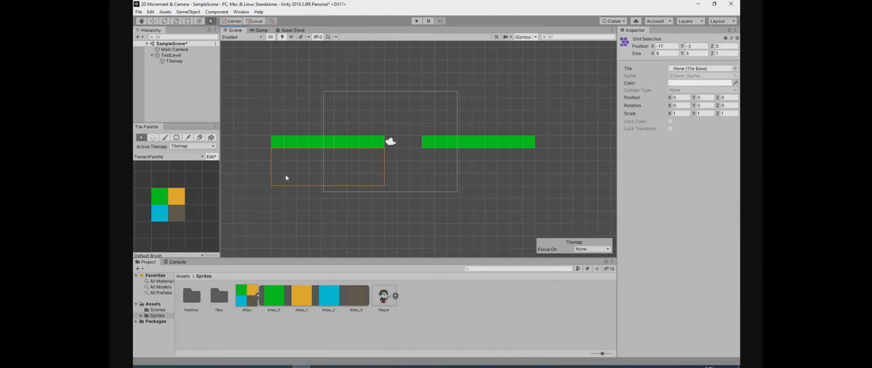
key(b)
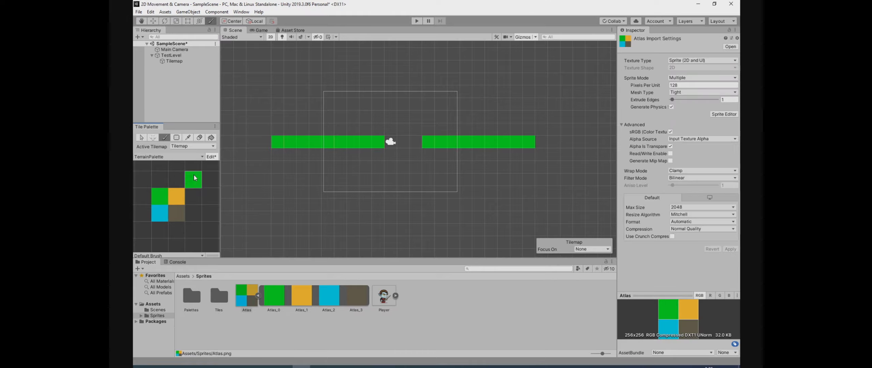
Pick the orange tile and paint a ground block nine tiles wide and three tiles deep beneath each green row
click(188, 138)
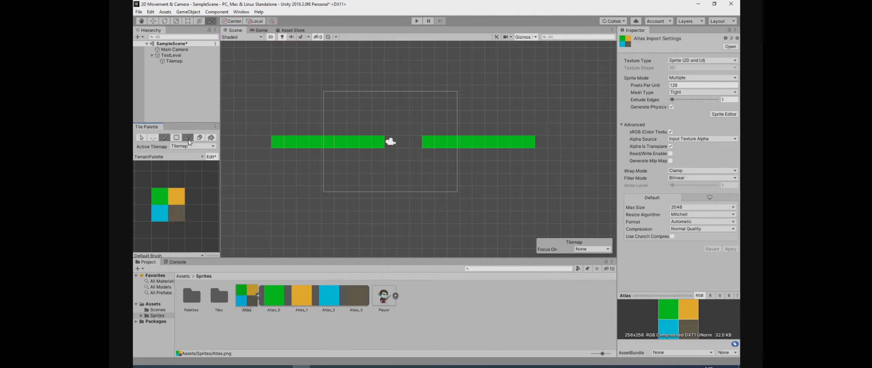
click(179, 198)
mouse_move(275, 156)
mouse_down()
mouse_move(352, 161)
mouse_move(345, 172)
mouse_move(281, 173)
mouse_move(281, 181)
mouse_move(379, 179)
mouse_up()
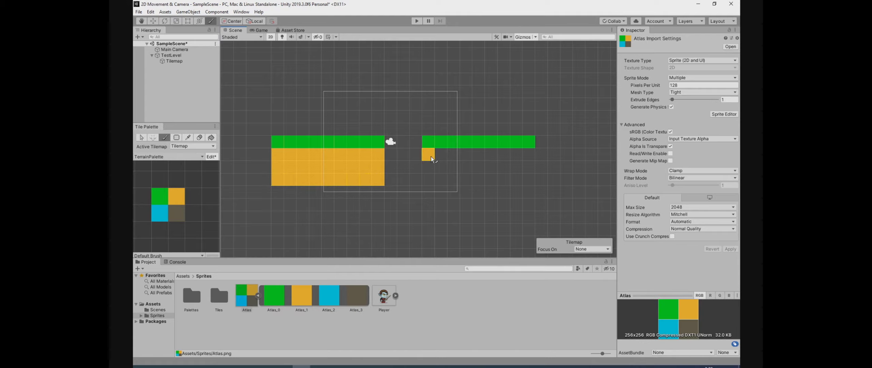
mouse_move(430, 156)
mouse_down()
mouse_move(528, 158)
mouse_move(528, 170)
mouse_move(430, 173)
mouse_move(523, 184)
mouse_move(453, 180)
mouse_up()
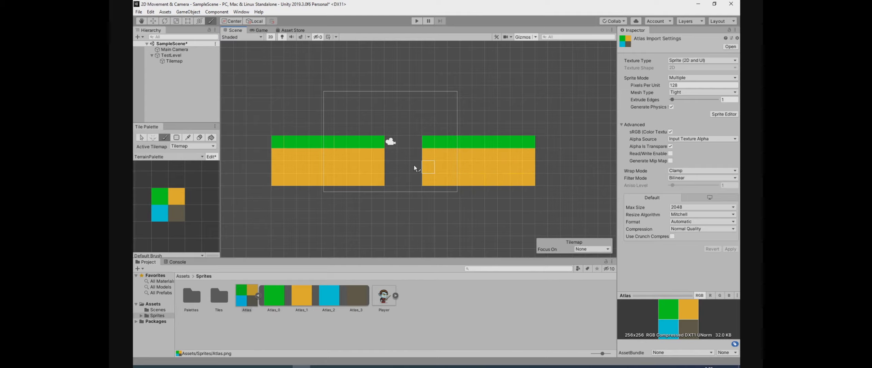
Pick the blue tile and fill the gap between the two ground blocks, three tiles wide and four tiles high
click(160, 213)
drag(390, 142, 403, 142)
mouse_move(394, 166)
mouse_down()
mouse_move(415, 166)
mouse_move(402, 179)
mouse_up()
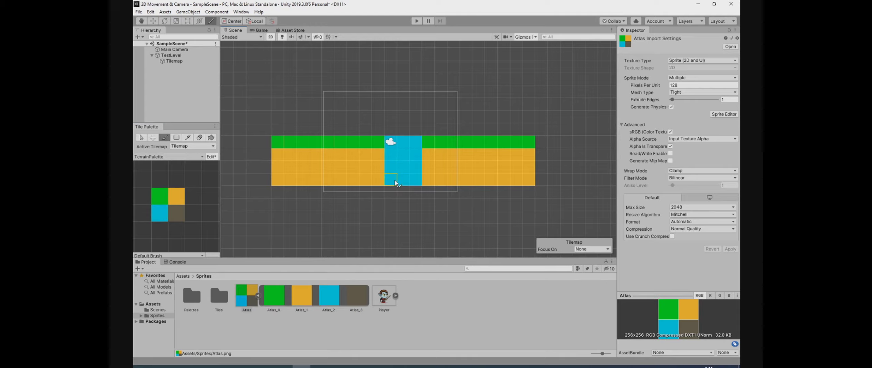
scroll(414, 165, up, 5)
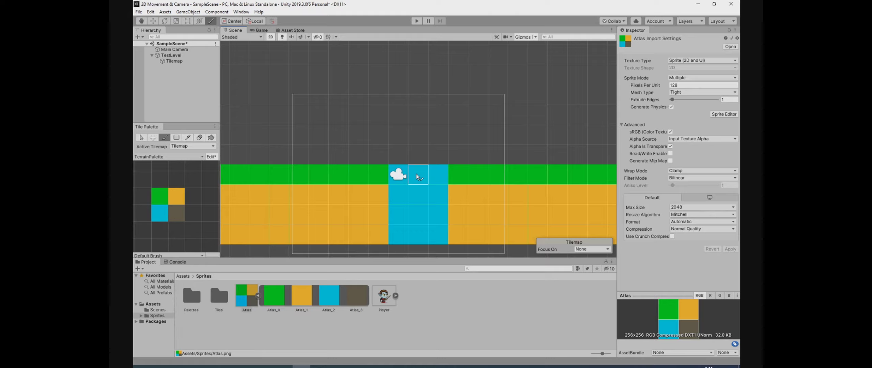
scroll(367, 185, down, 3)
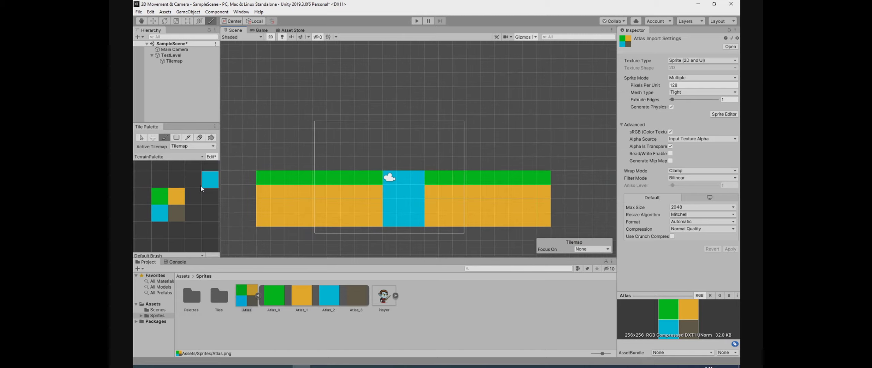
Pick the brown tile and paint a three-tile-high wall at each outer end of the ground, plus single obstacle blocks on both green rows
click(188, 137)
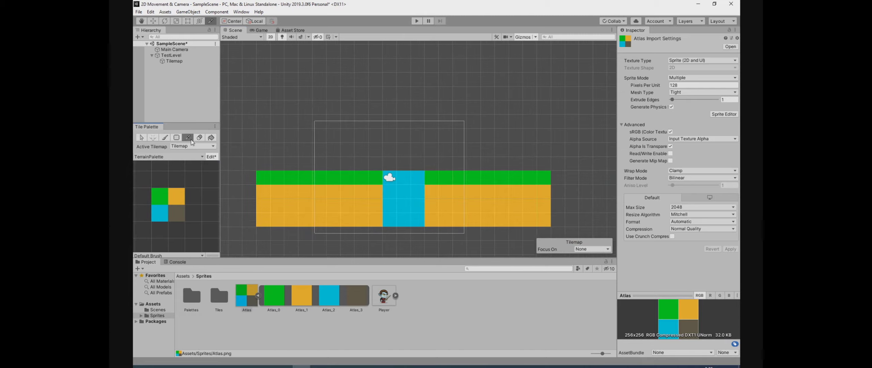
click(182, 216)
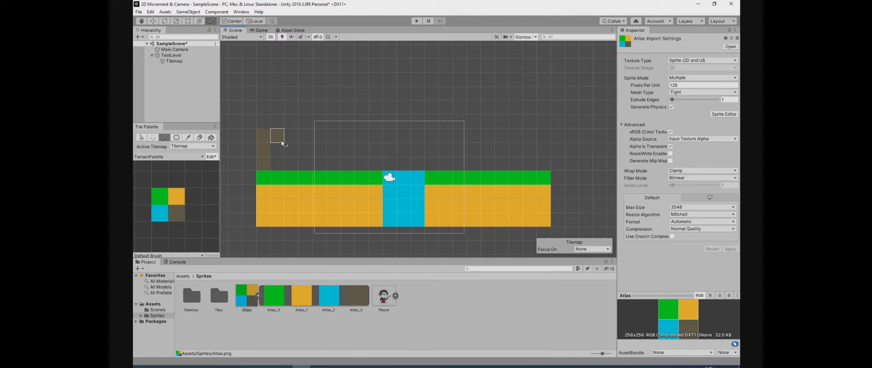
drag(541, 162, 543, 139)
click(347, 163)
click(474, 163)
click(305, 163)
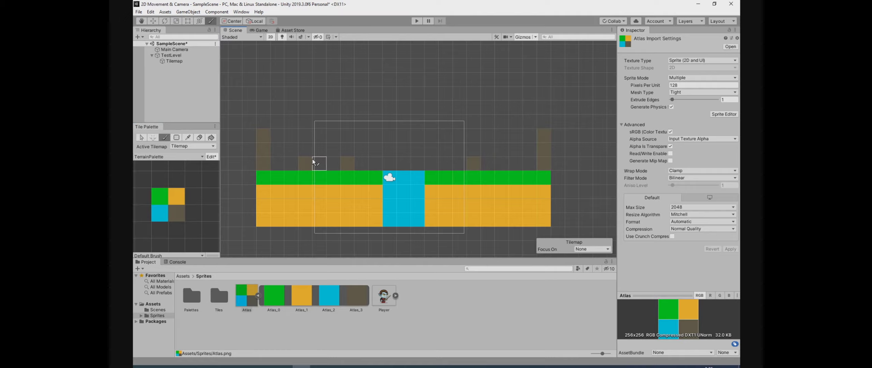
Erase the extra brown block nearest the first wall, then erase and repaint the single block remaining on that green row
shift+click(305, 163)
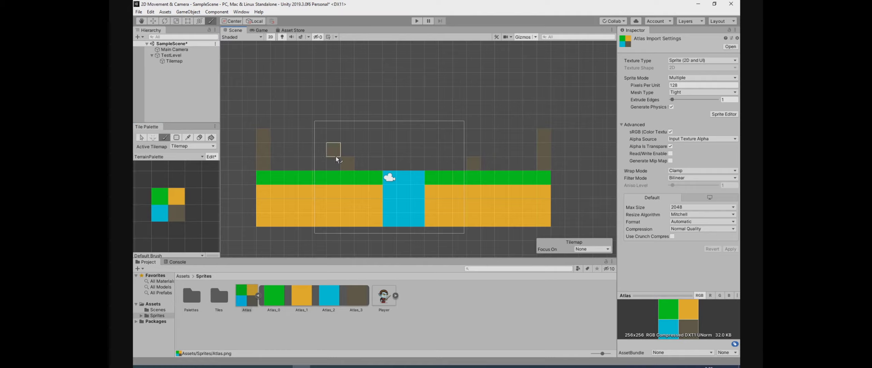
shift+click(348, 164)
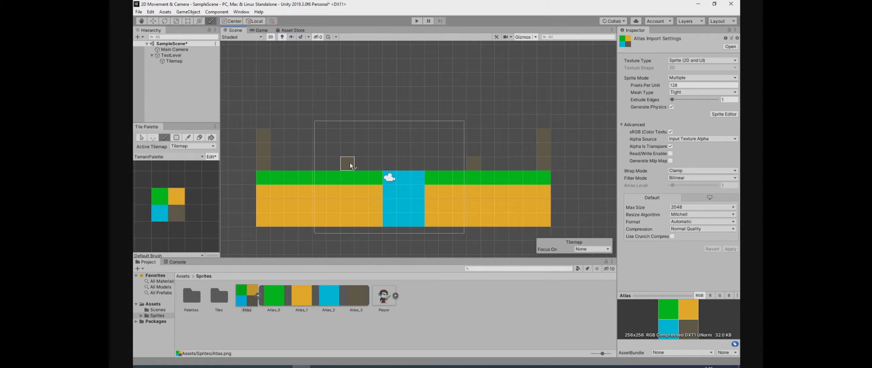
scroll(350, 166, up, 3)
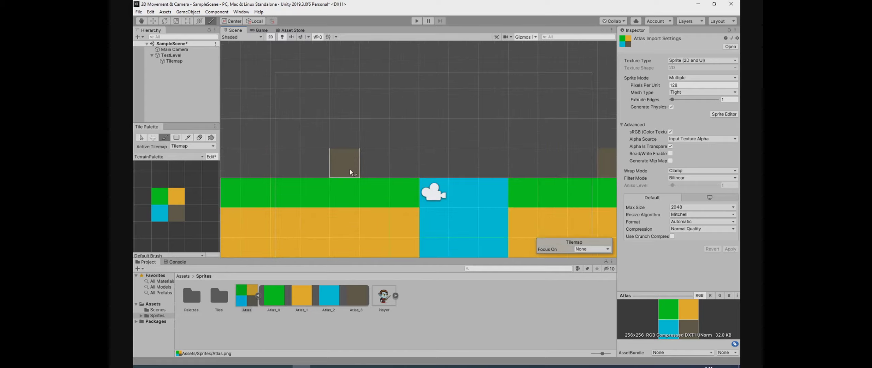
click(342, 166)
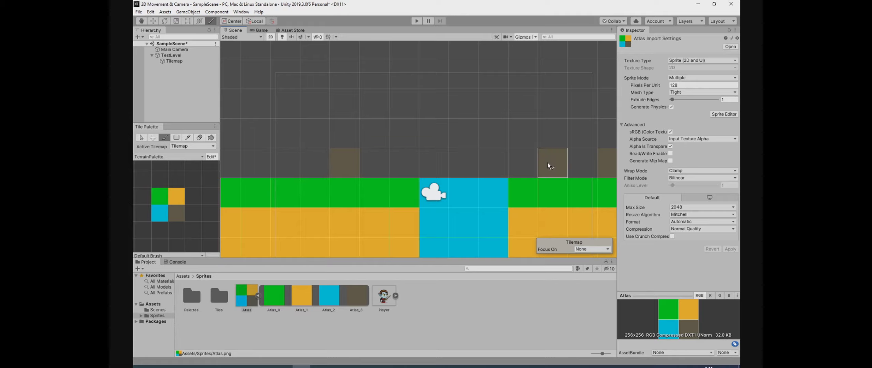
scroll(425, 172, down, 3)
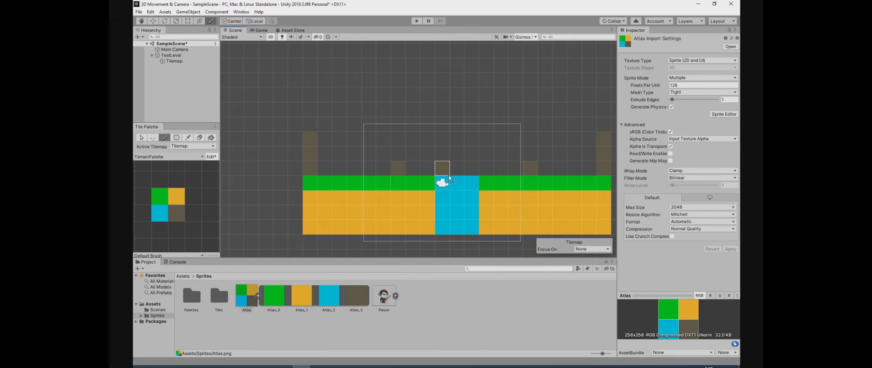
middle_drag(448, 175, 432, 170)
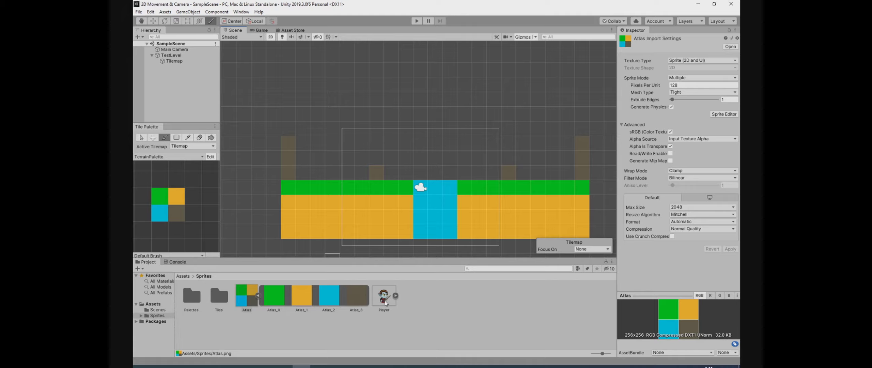
drag(385, 303, 189, 84)
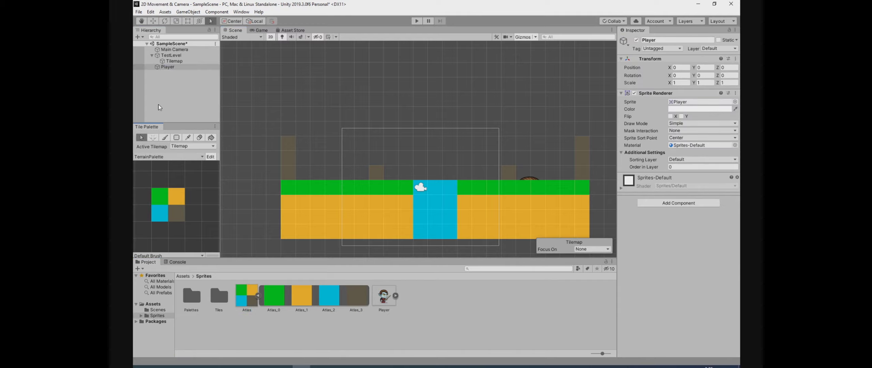
click(177, 67)
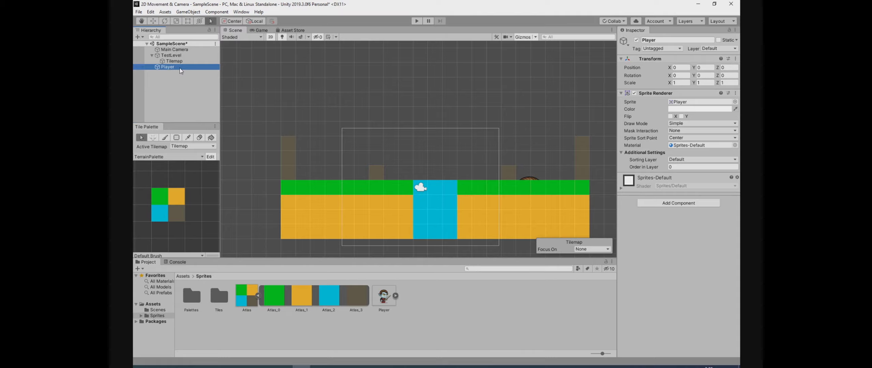
key(Delete)
Place the Player sprite in the scene above the first green row and scale it uniformly to about 0.35
drag(382, 295, 338, 148)
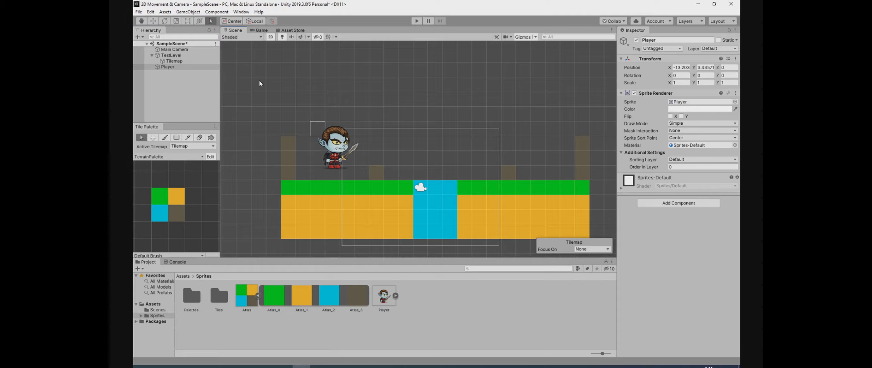
click(176, 21)
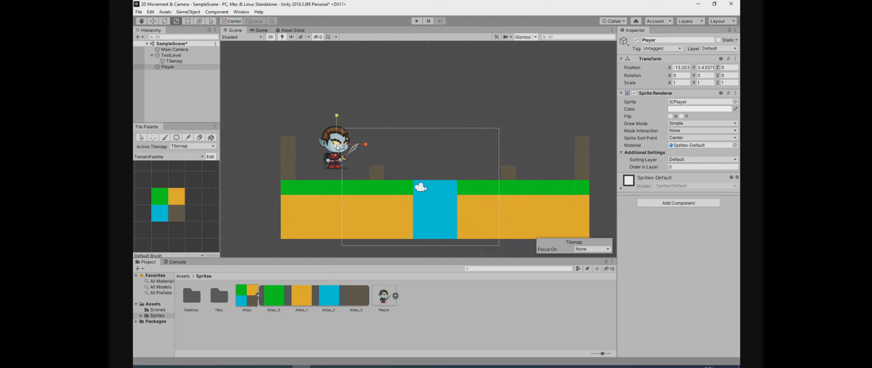
mouse_move(337, 146)
mouse_down()
mouse_move(326, 161)
mouse_move(335, 152)
mouse_up()
Move the player onto the first green row between the brown block and the water, about X -9.27, Y 1.6, and show the Game view
scroll(336, 152, up, 3)
scroll(336, 153, up, 2)
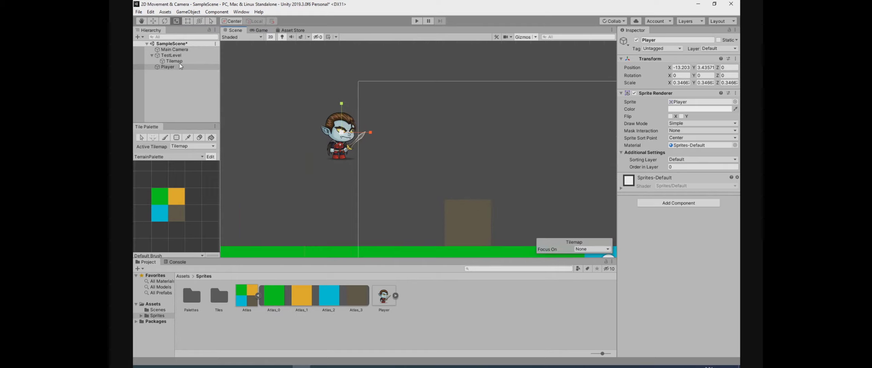
key(w)
drag(350, 148, 532, 234)
middle_drag(587, 207, 441, 165)
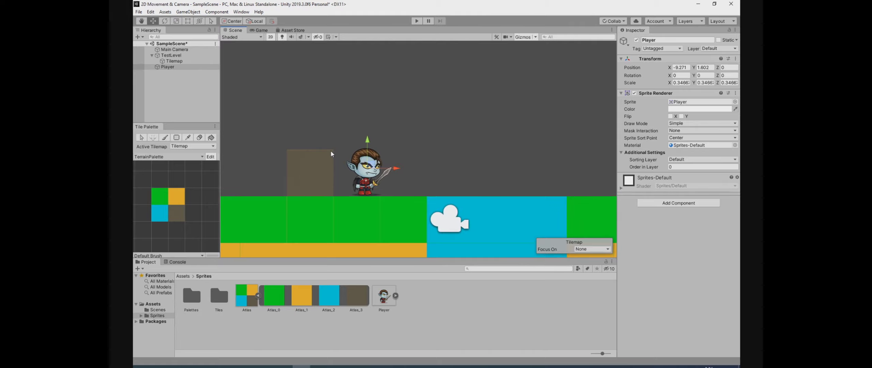
scroll(405, 151, down, 5)
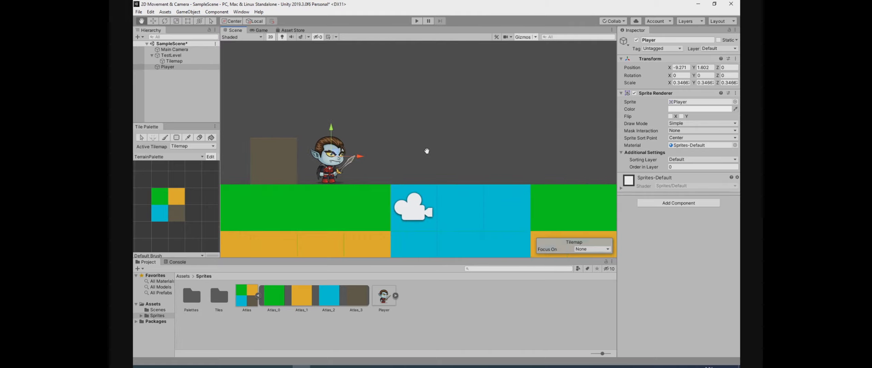
click(261, 31)
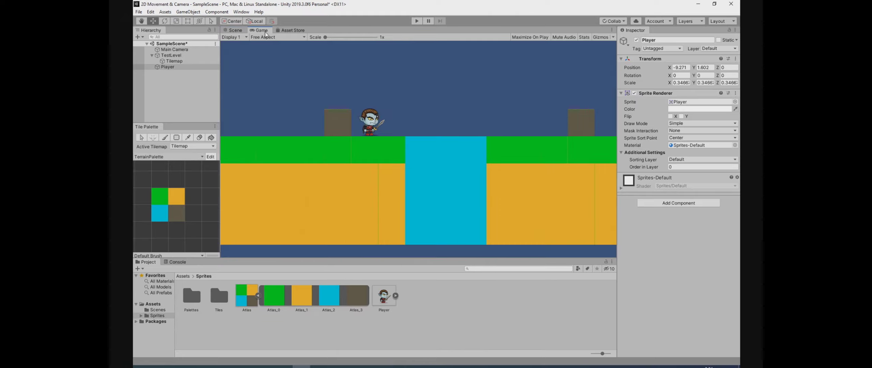